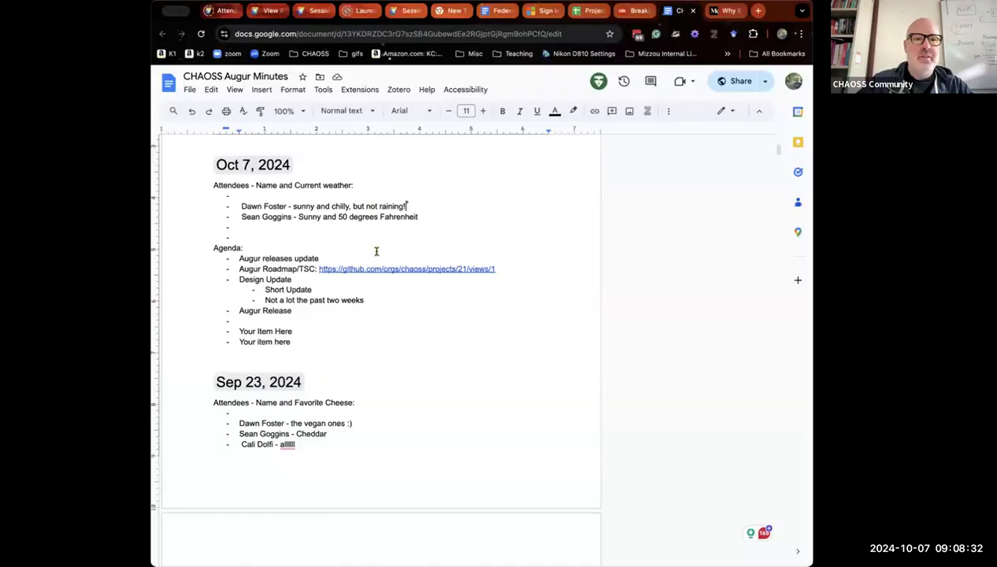
Add the sub-item "GitLab URL Update" beneath "Augur releases update" in the Oct 7, 2024 agenda.
left_click(373, 250)
left_click(365, 253)
key("Return")
key("Tab")
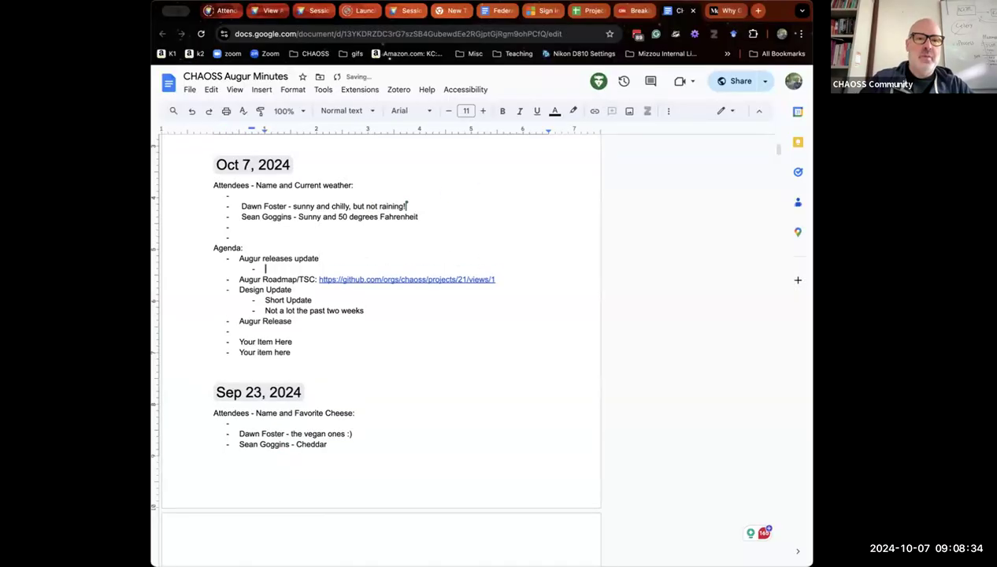
type("GitLab")
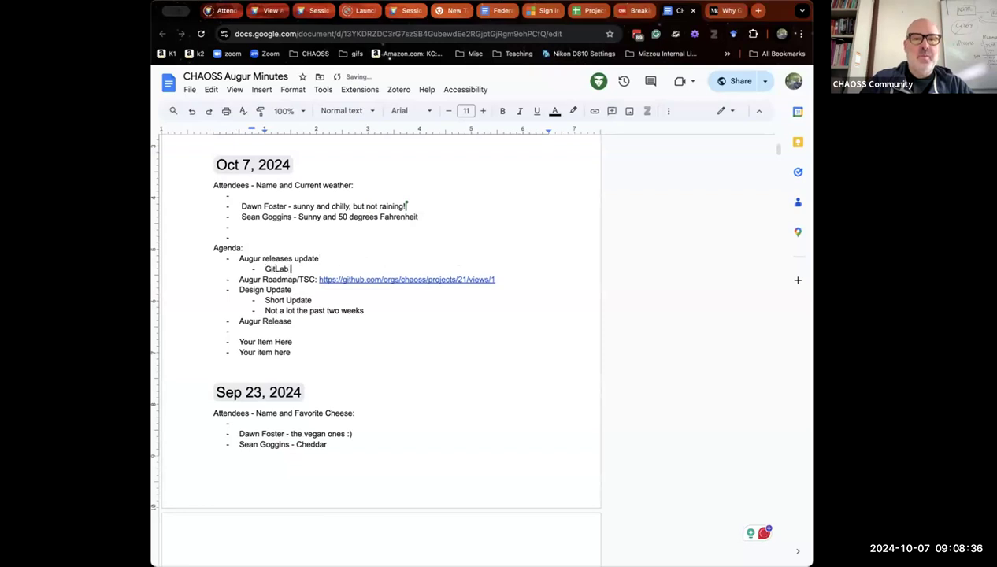
type(" URL Update")
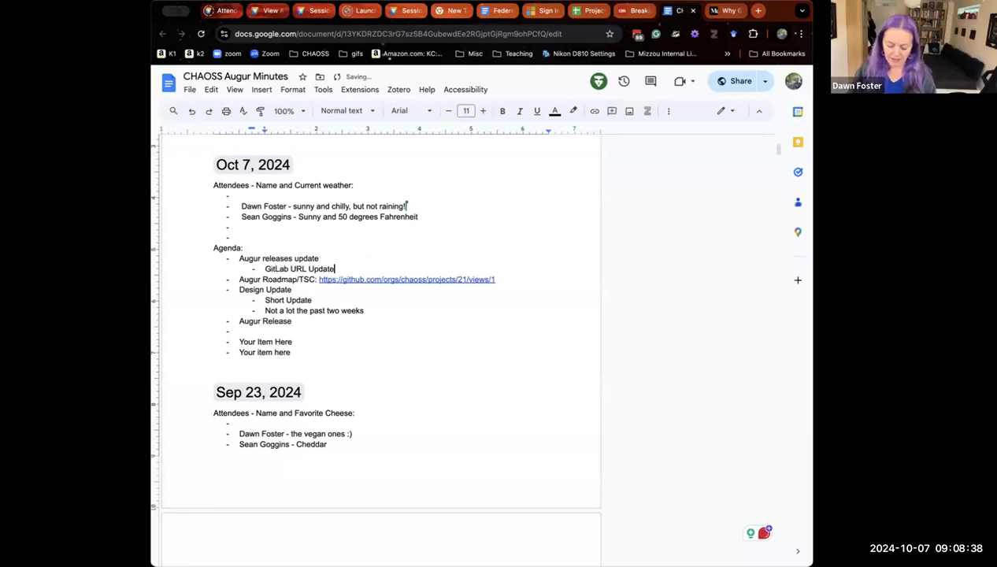
Add a second sub-item under "Augur releases update" reading "Check with GitLab folks to see if there are rules or APIs".
key("Return")
type("Chec")
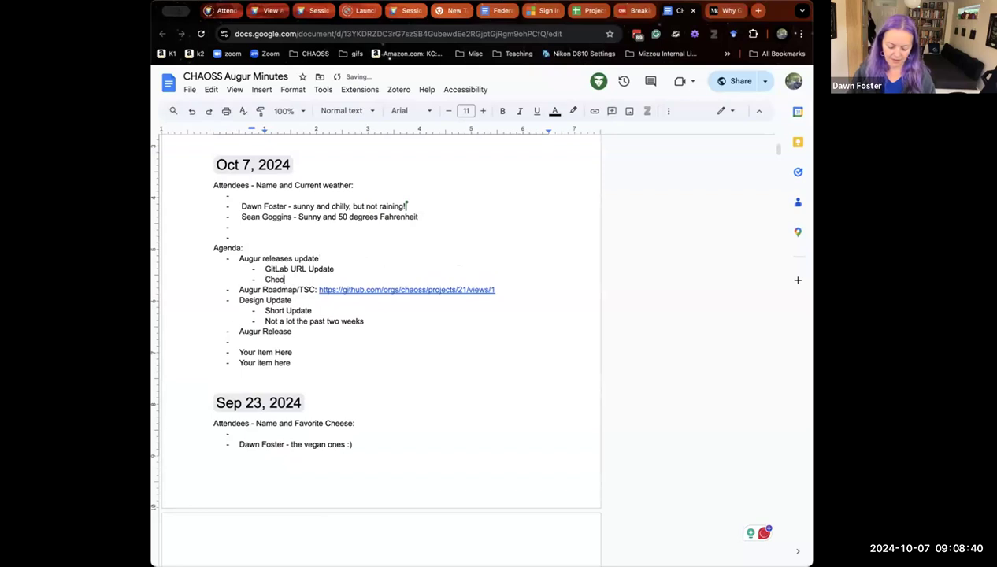
type("k with GitLab folks tos")
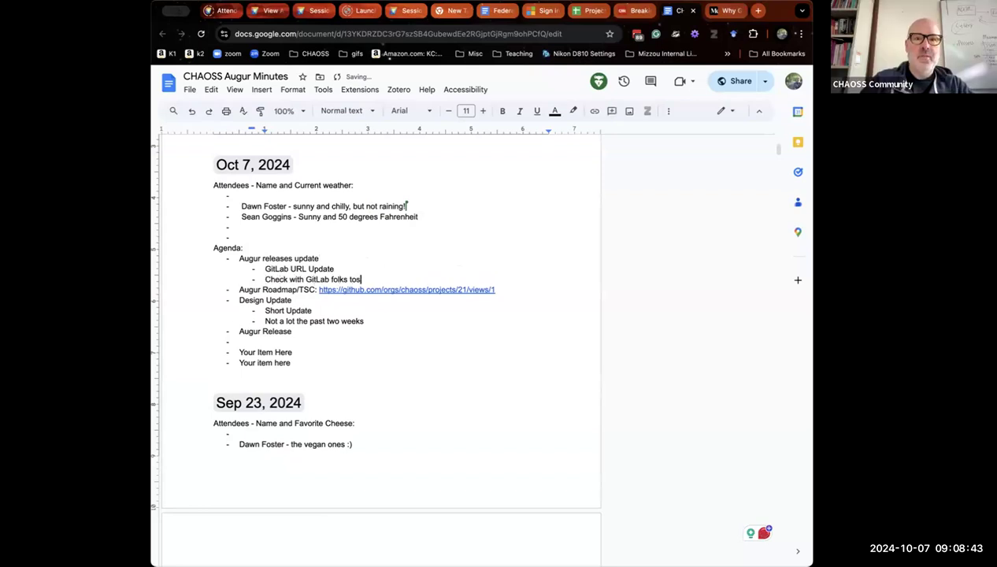
key("BackSpace")
type("see ")
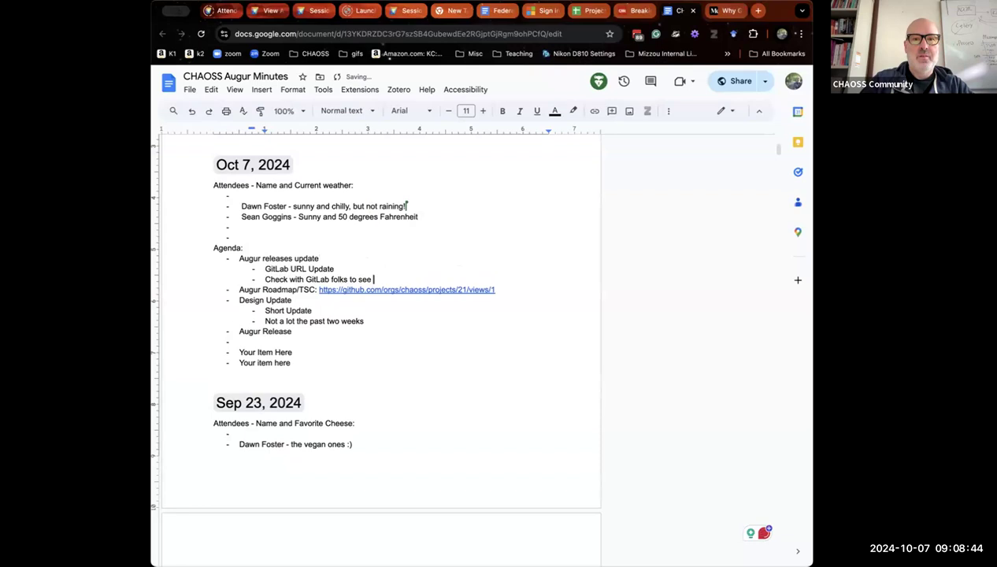
type("if there are rules or APIs")
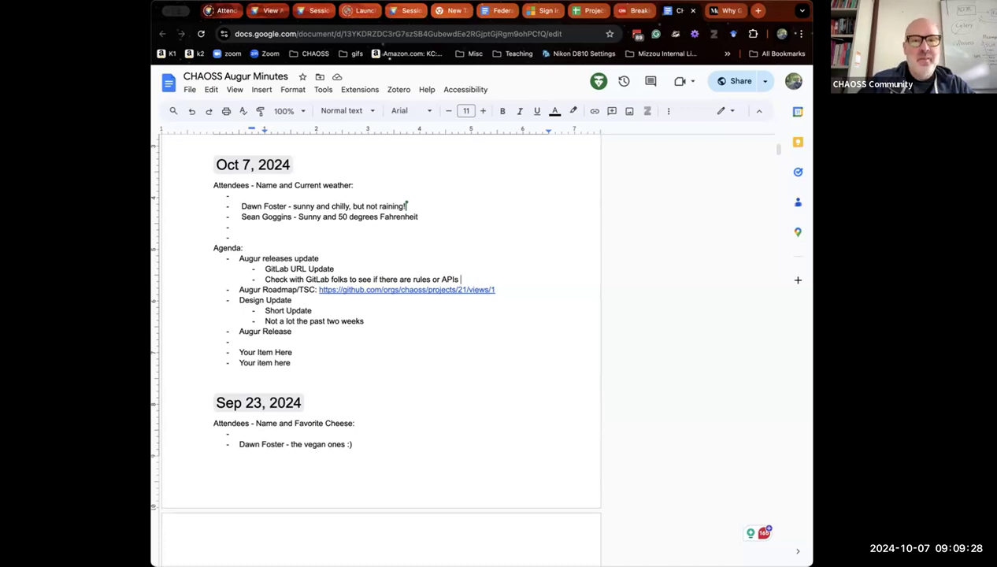
Open the Augur Roadmap/TSC project board linked in the agenda and widen the browser window to fit more columns.
left_click(376, 290)
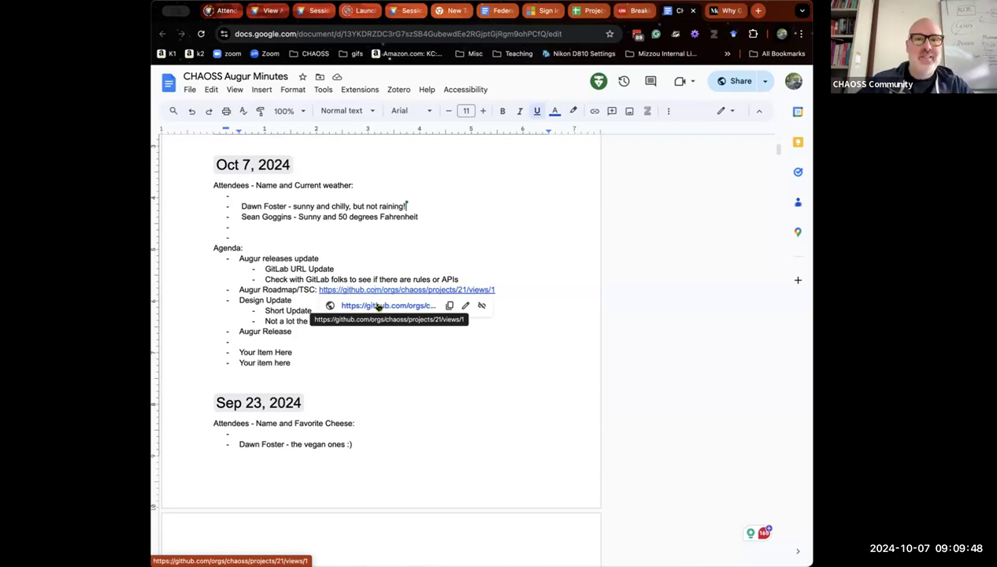
left_click(378, 308)
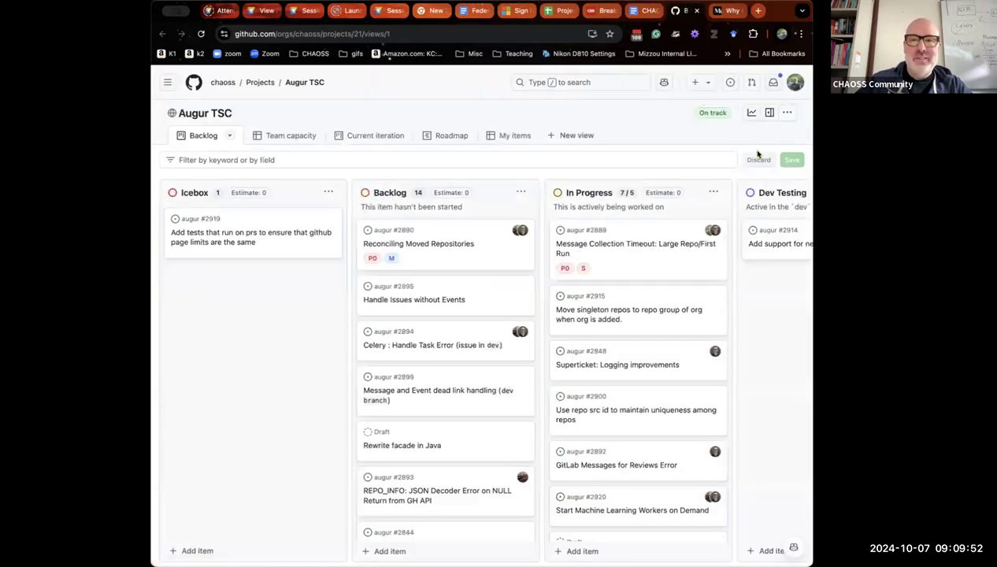
left_click_drag(809, 119, 951, 138)
Look across the Augur TSC board from Icebox to Main and examine the cards in the In Progress column.
scroll(457, 267, "right", 3)
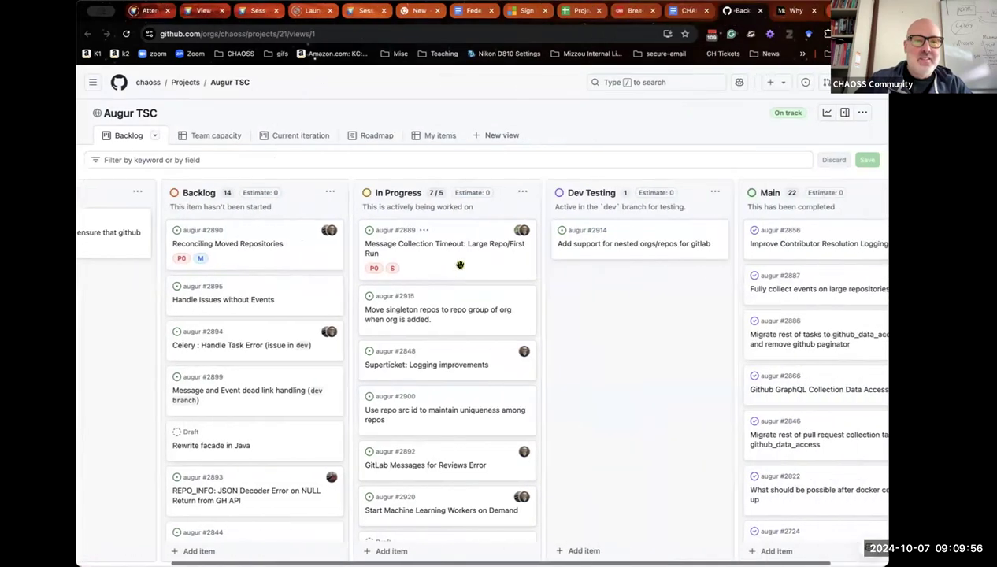
scroll(463, 263, "left", 3)
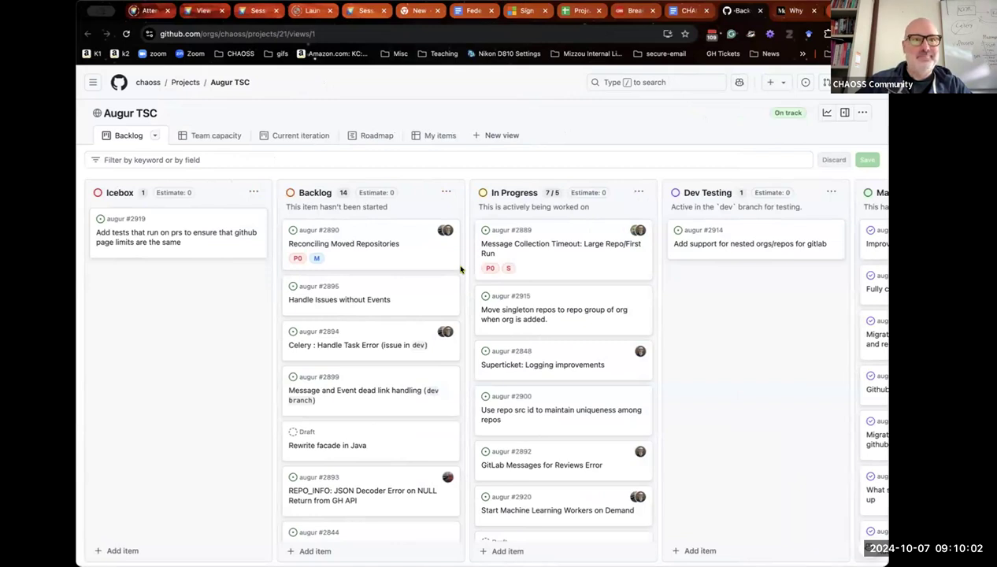
scroll(461, 269, "right", 3)
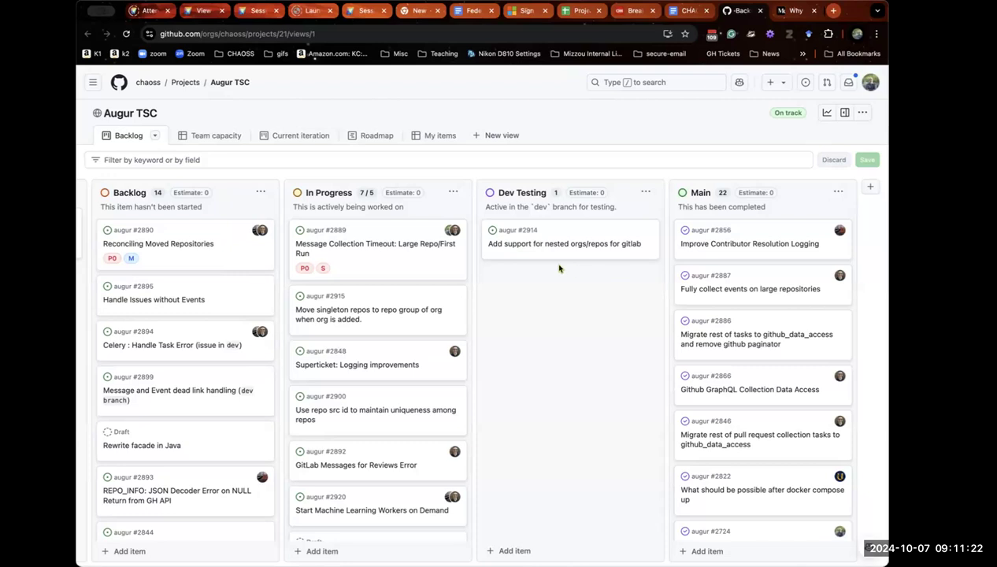
scroll(431, 290, "down", 2)
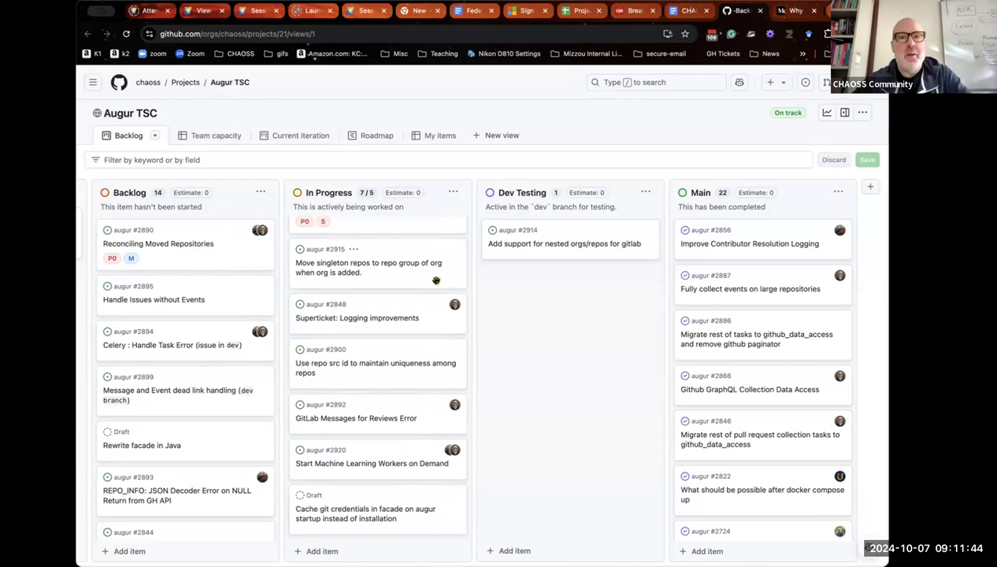
scroll(437, 284, "up", 1)
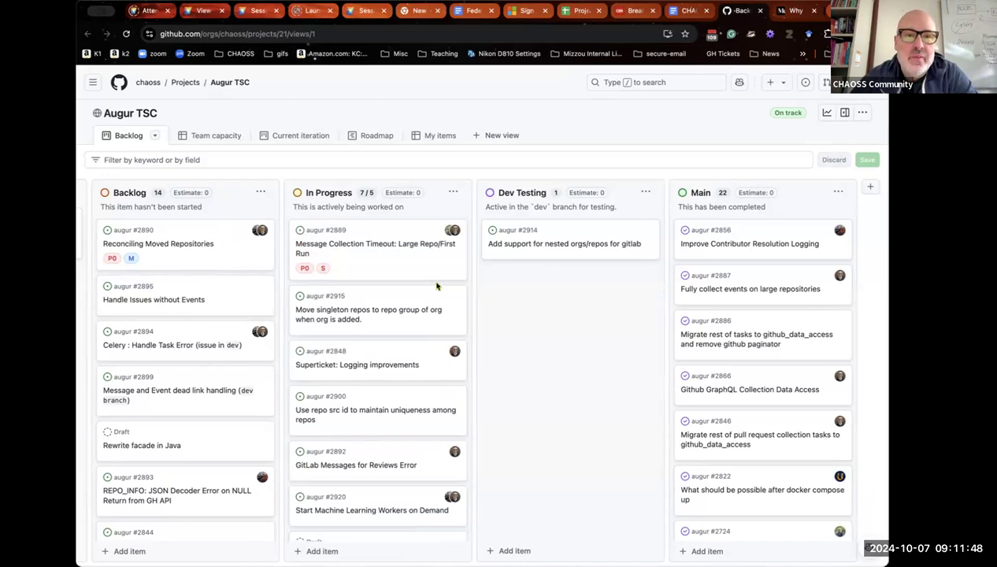
scroll(437, 286, "down", 1)
scroll(437, 286, "left", 2)
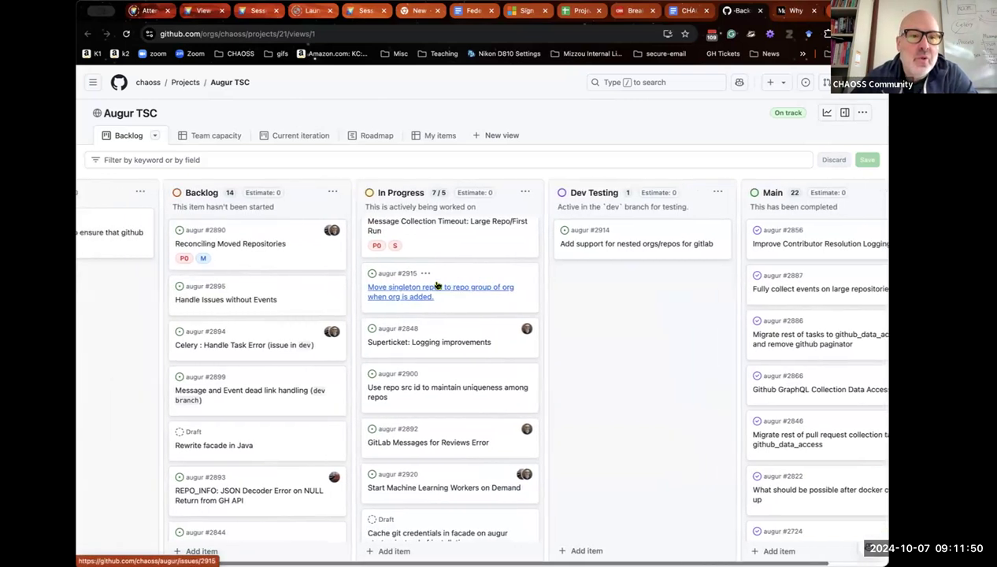
Examine all cards in the Backlog column, from "Reconciling Moved Repositories" down to "Convert api and cli over to using user groups instead of repo groups".
scroll(331, 294, "down", 2)
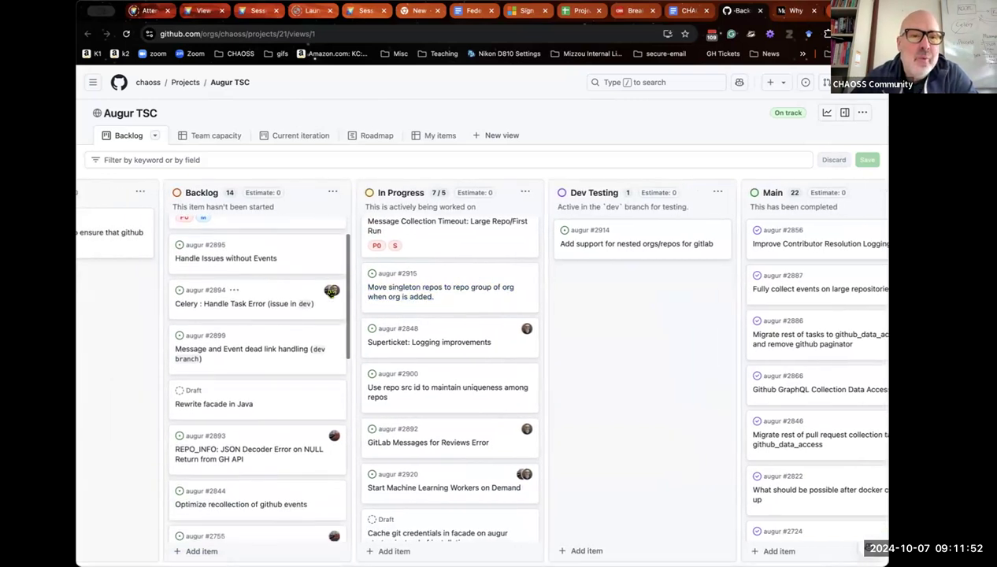
scroll(331, 294, "down", 6)
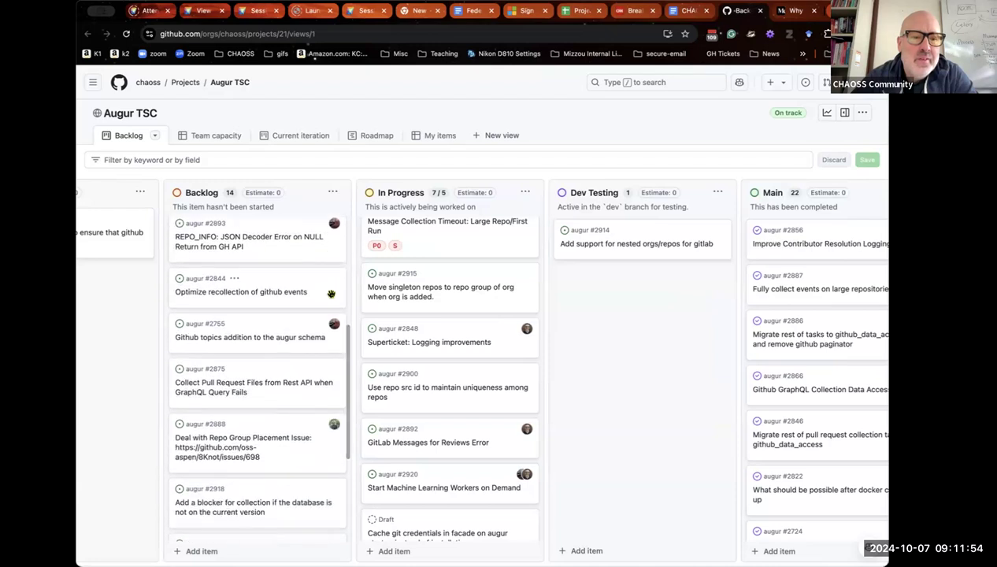
scroll(331, 294, "down", 3)
scroll(331, 293, "down", 2)
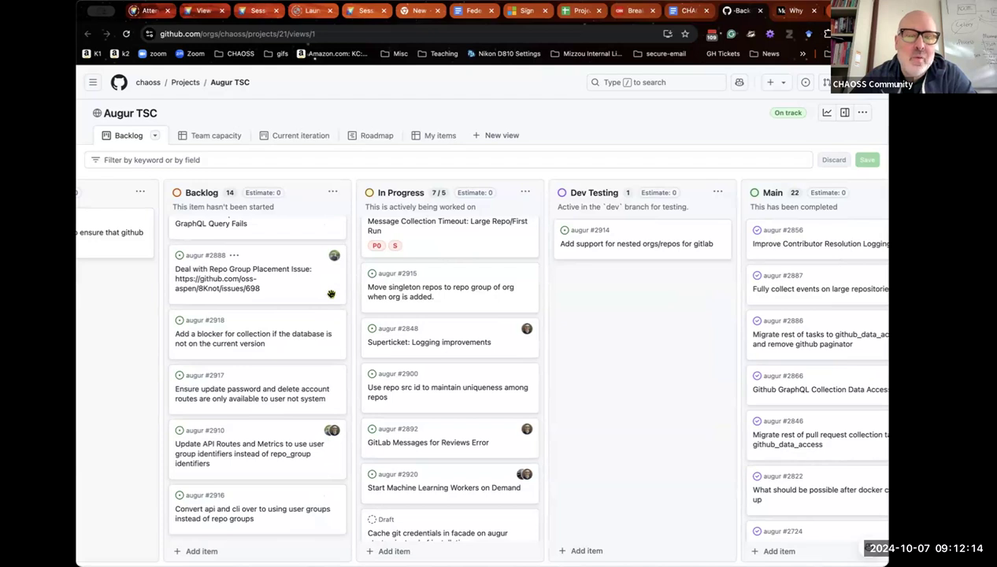
scroll(284, 296, "up", 3)
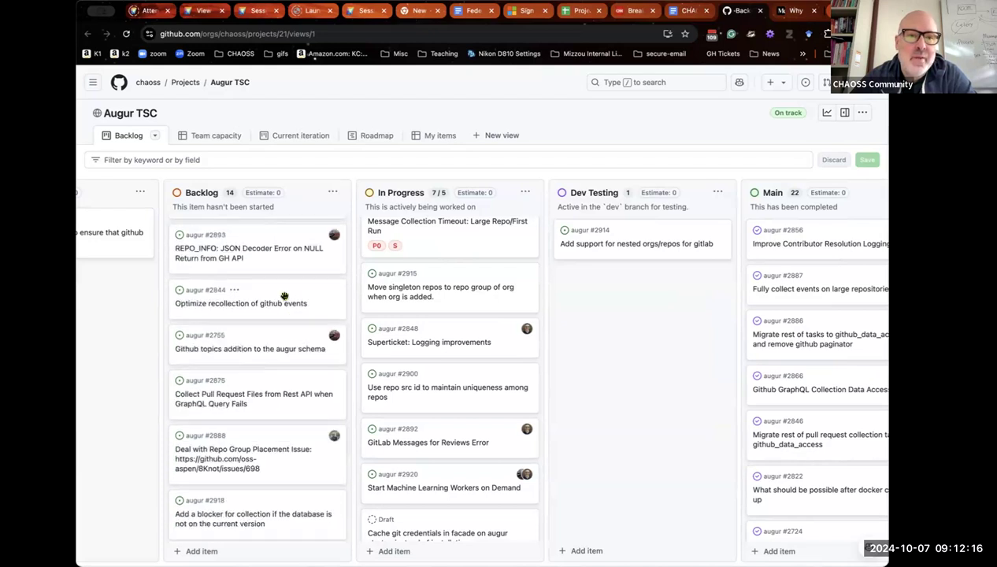
scroll(284, 296, "up", 5)
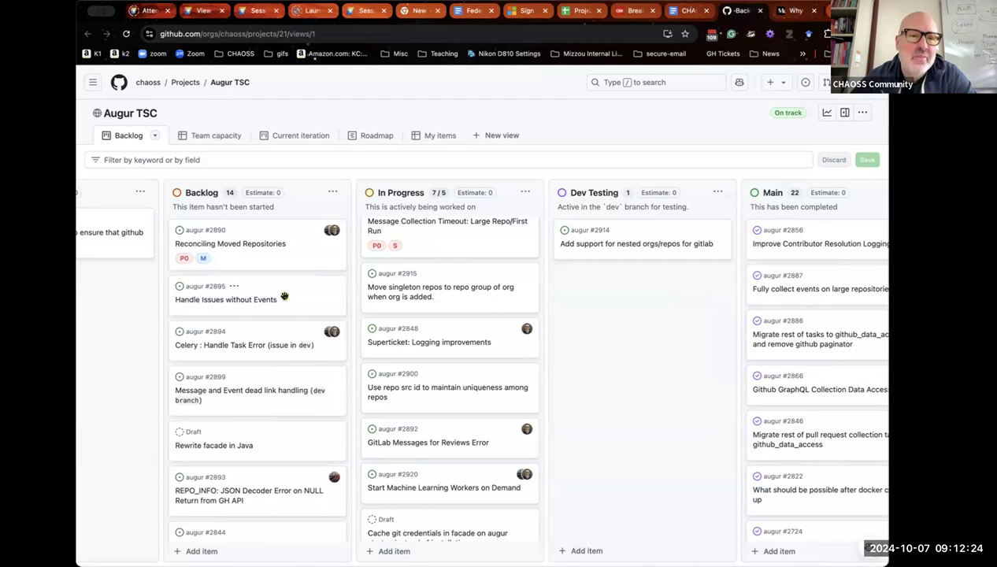
scroll(284, 296, "down", 3)
scroll(284, 297, "down", 1)
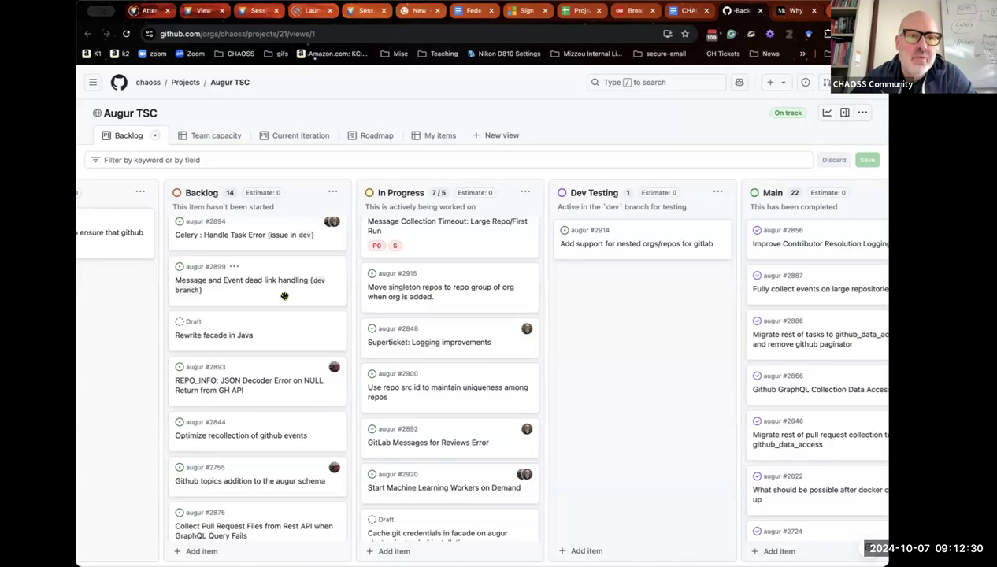
scroll(284, 296, "down", 5)
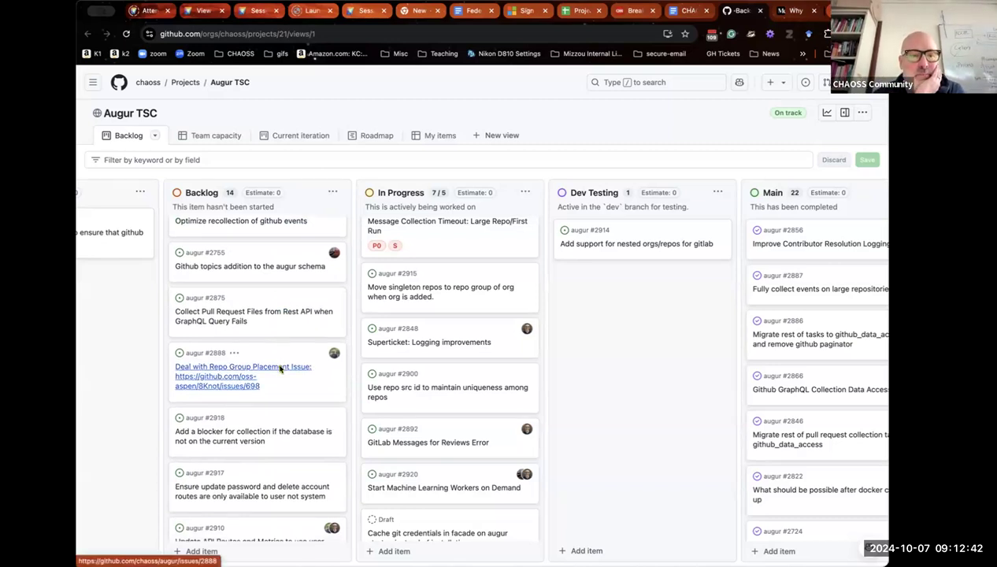
scroll(282, 366, "down", 2)
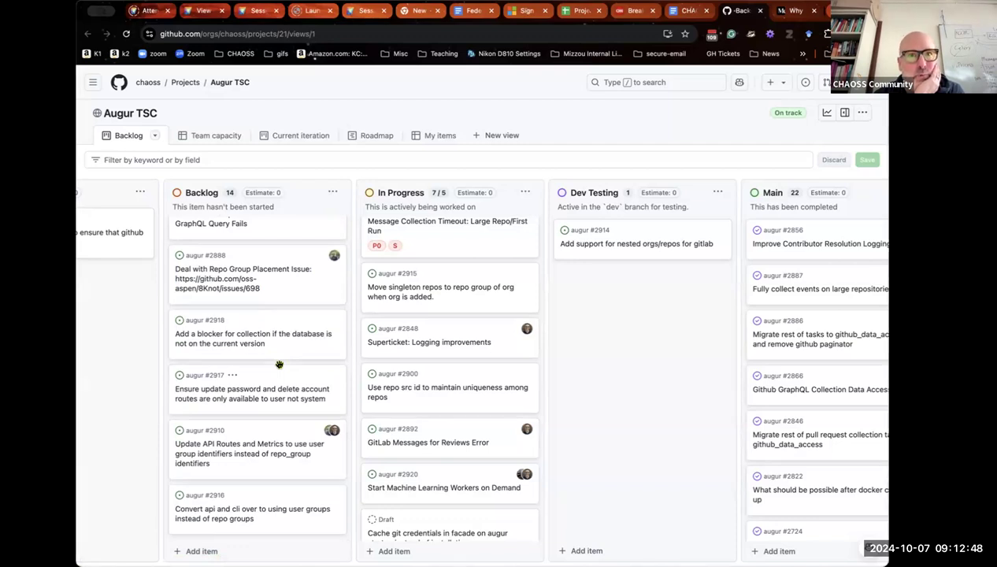
scroll(279, 365, "up", 5)
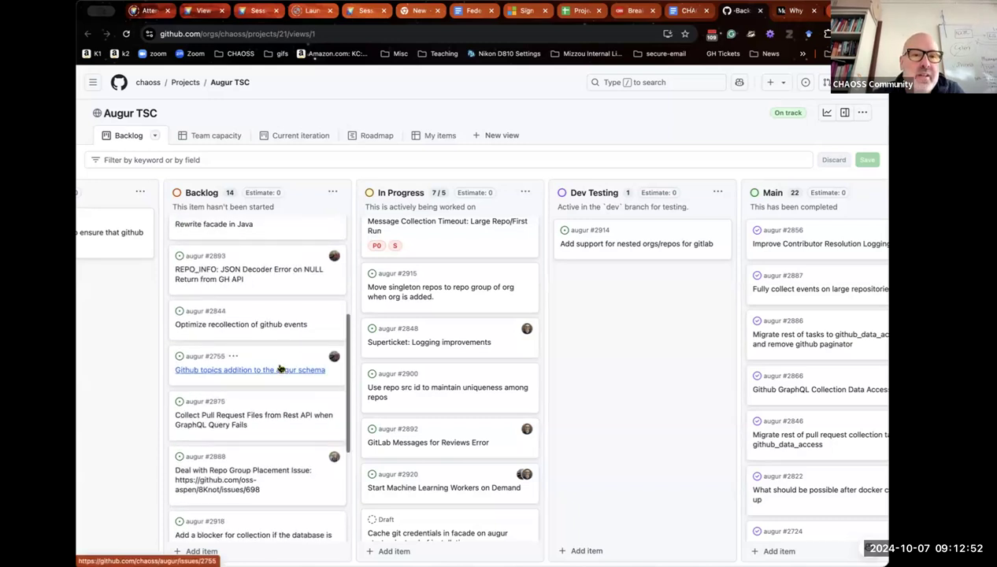
scroll(278, 367, "up", 5)
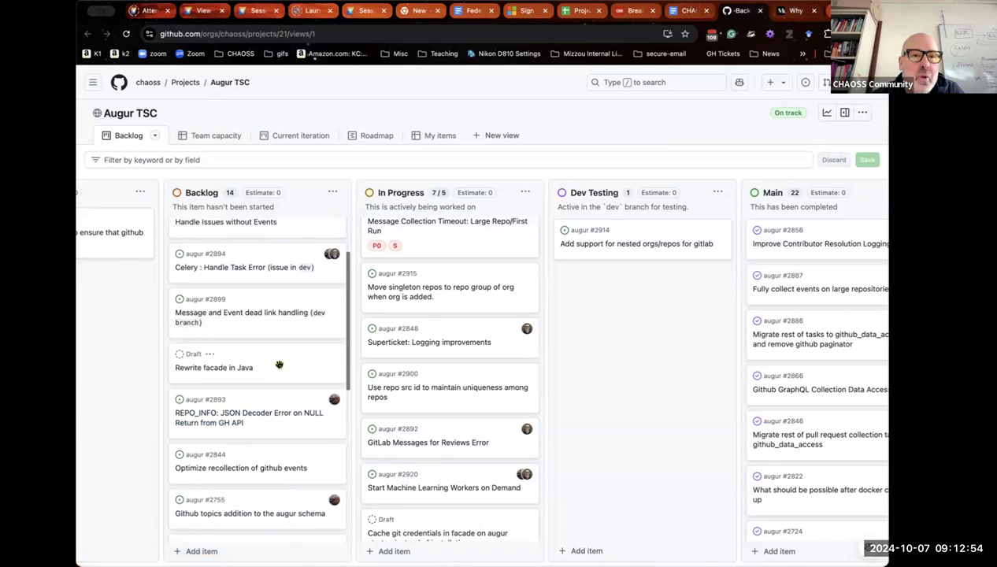
scroll(279, 364, "up", 2)
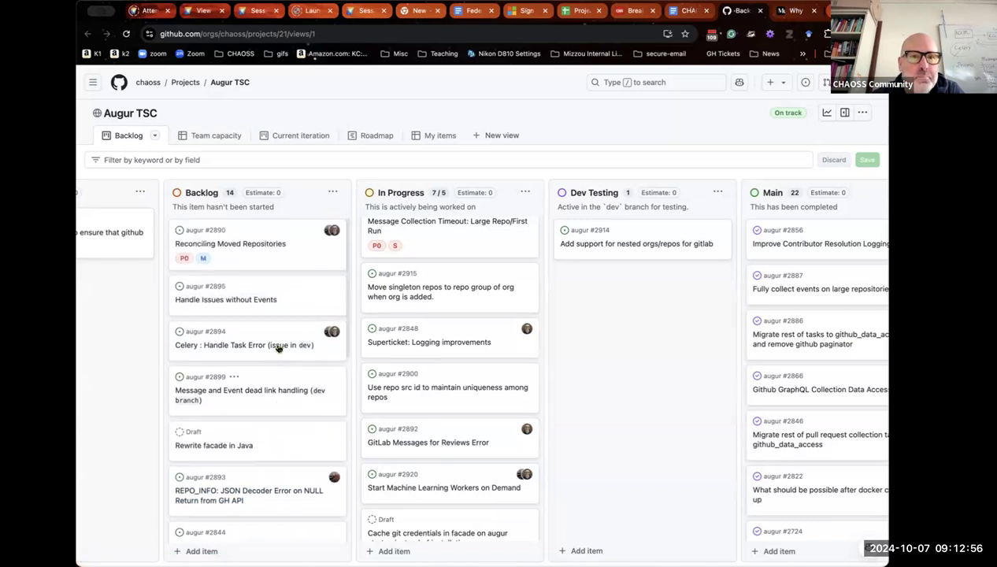
Recheck the In Progress and Backlog cards, and move "Reconciling Moved Repositories" from Backlog to the start of In Progress.
scroll(387, 358, "down", 2)
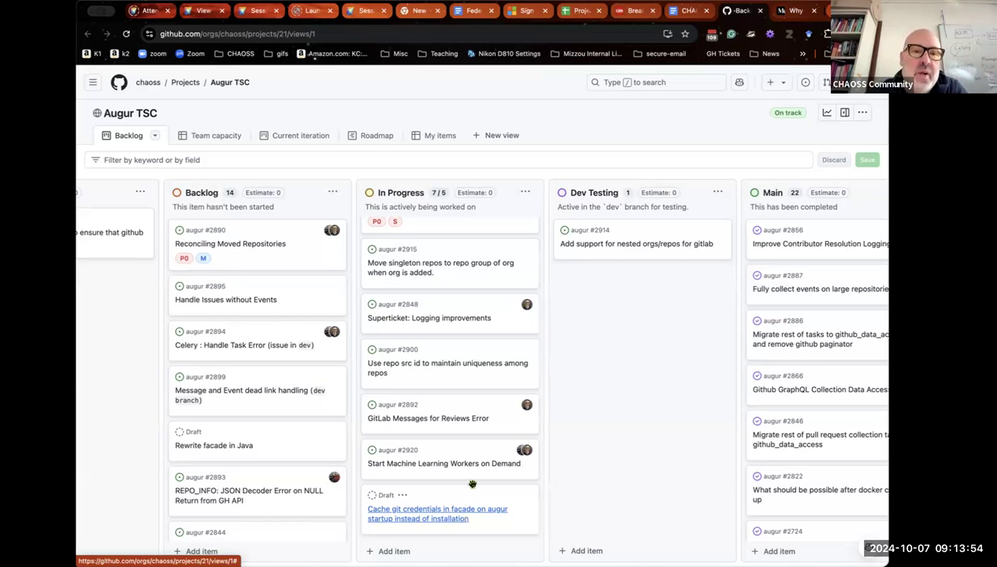
scroll(456, 474, "up", 1)
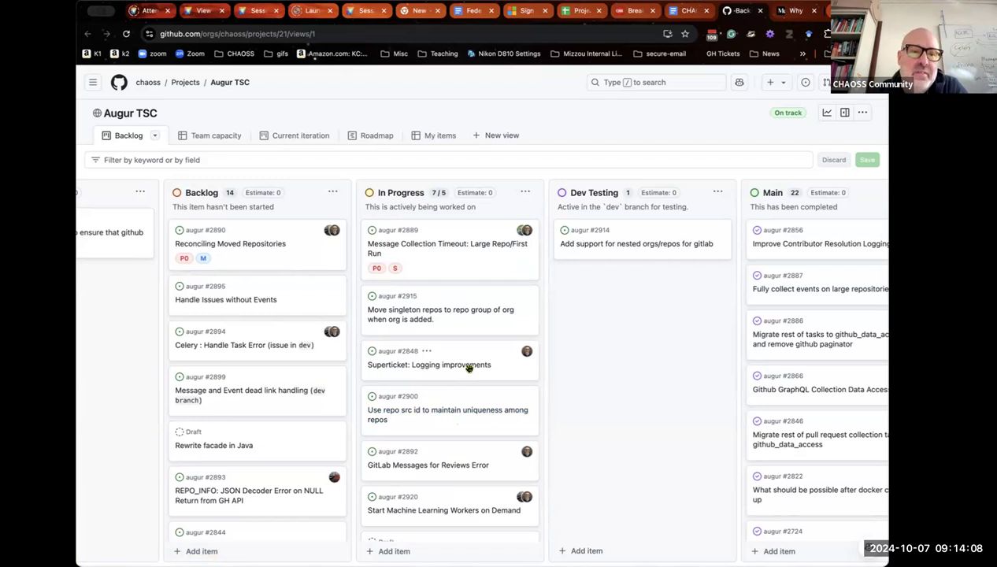
scroll(467, 367, "down", 1)
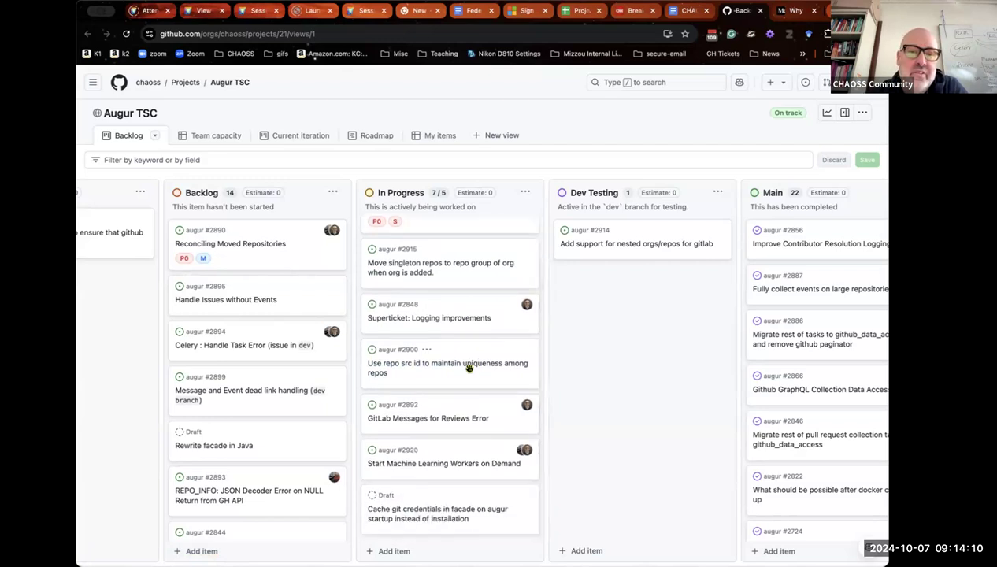
scroll(285, 425, "down", 5)
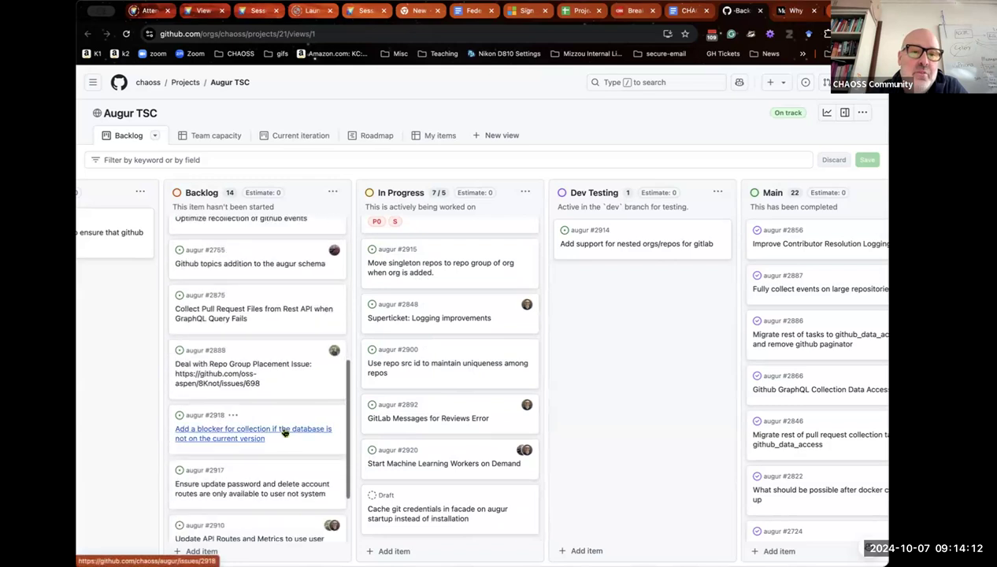
scroll(284, 431, "down", 3)
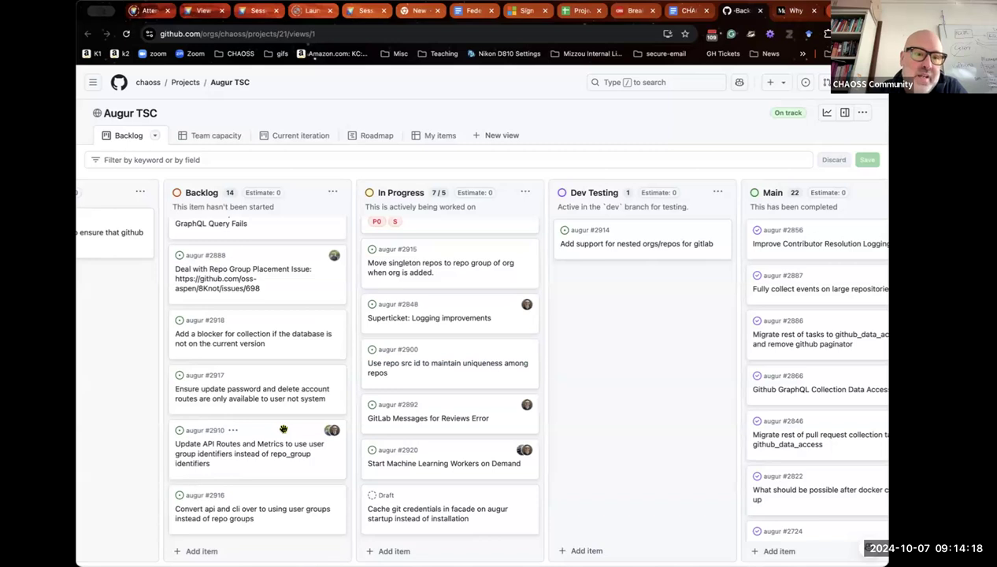
scroll(284, 430, "up", 8)
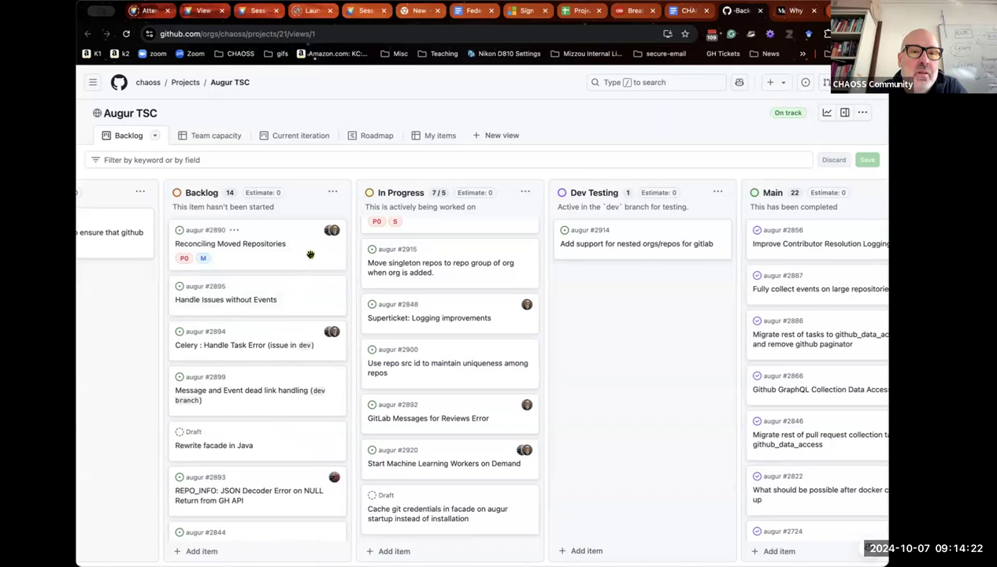
left_click_drag(315, 259, 494, 258)
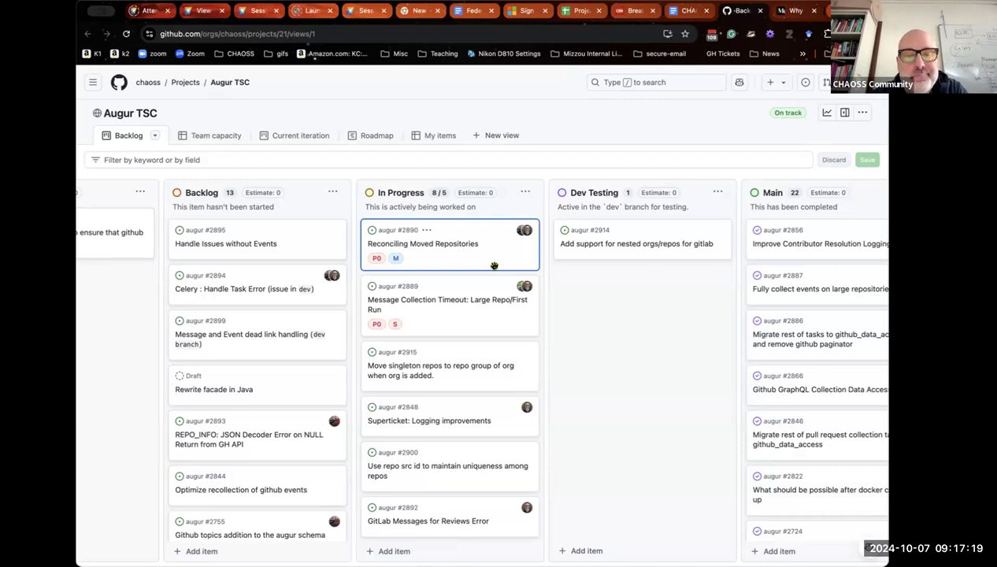
Filter the Augur TSC board by the keyword "key", and clear the filter again.
scroll(494, 265, "down", 3)
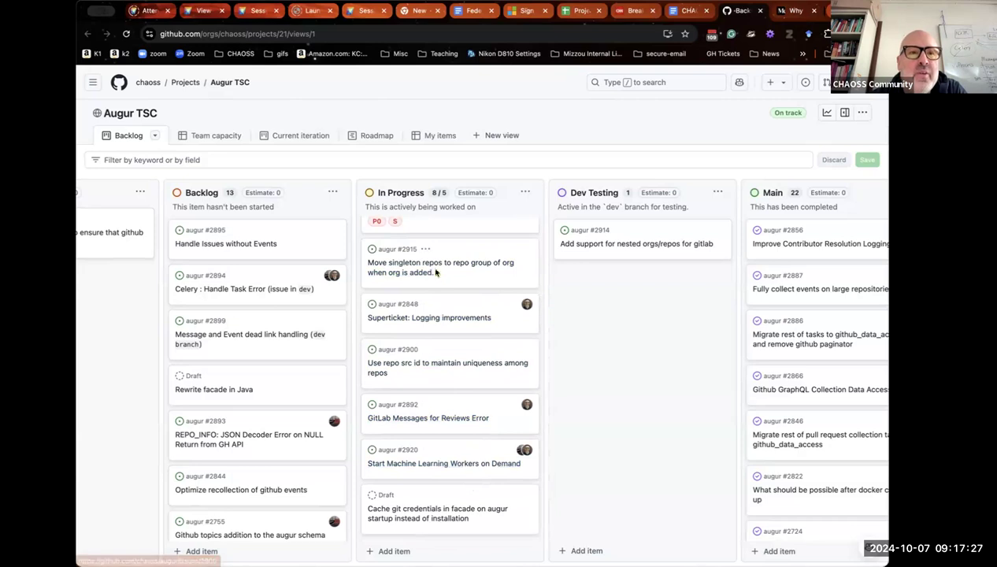
left_click(415, 158)
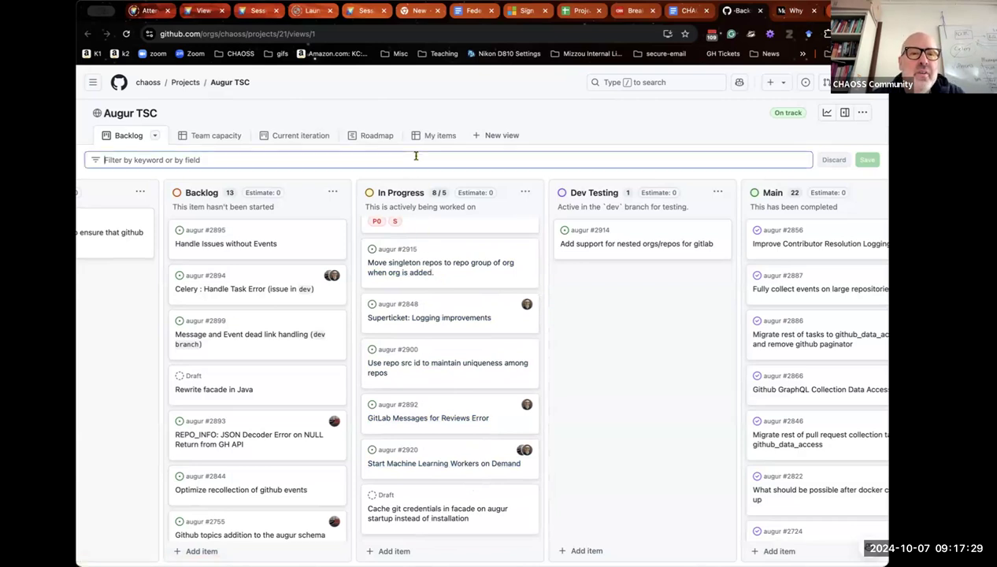
type("key")
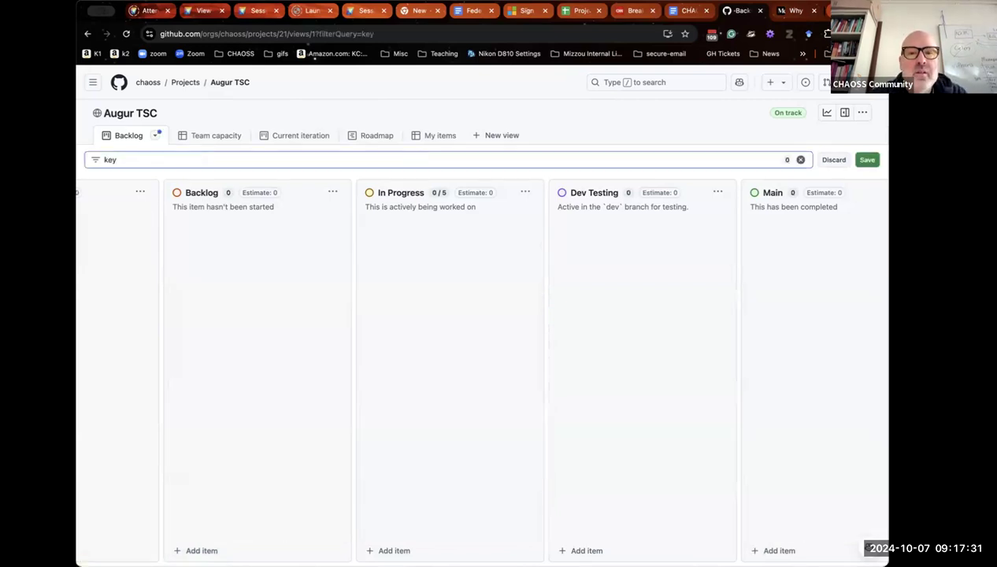
key("BackSpace")
key("BackSpace")
key("BackSpace")
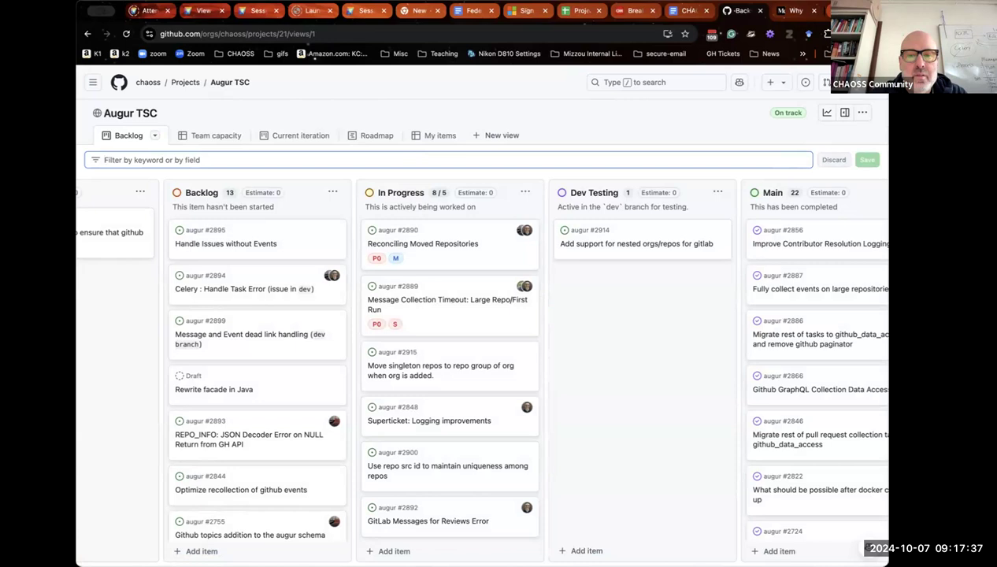
Filter the board's cards by the keyword "cred", and clear the filter again.
scroll(480, 355, "down", 3)
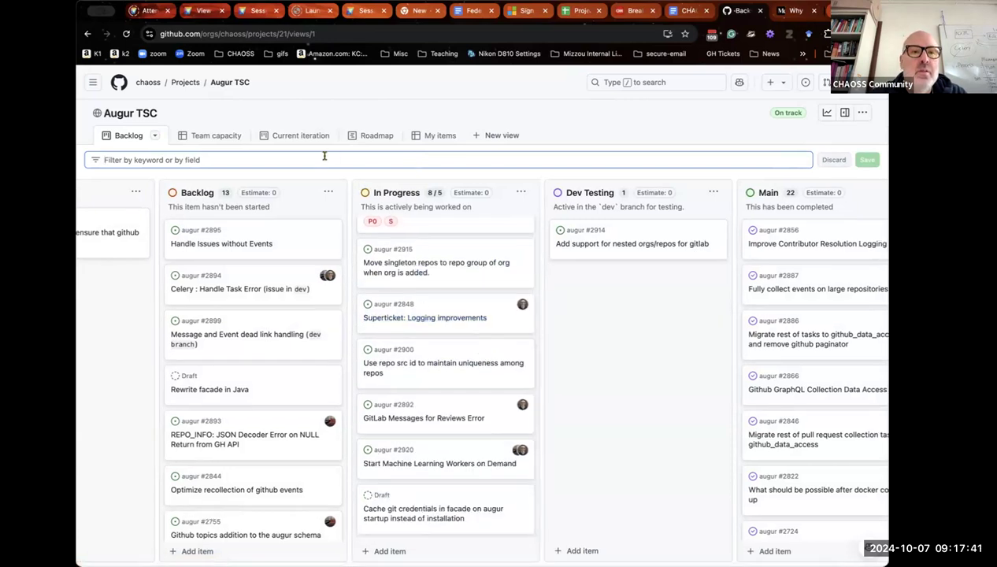
type("cred")
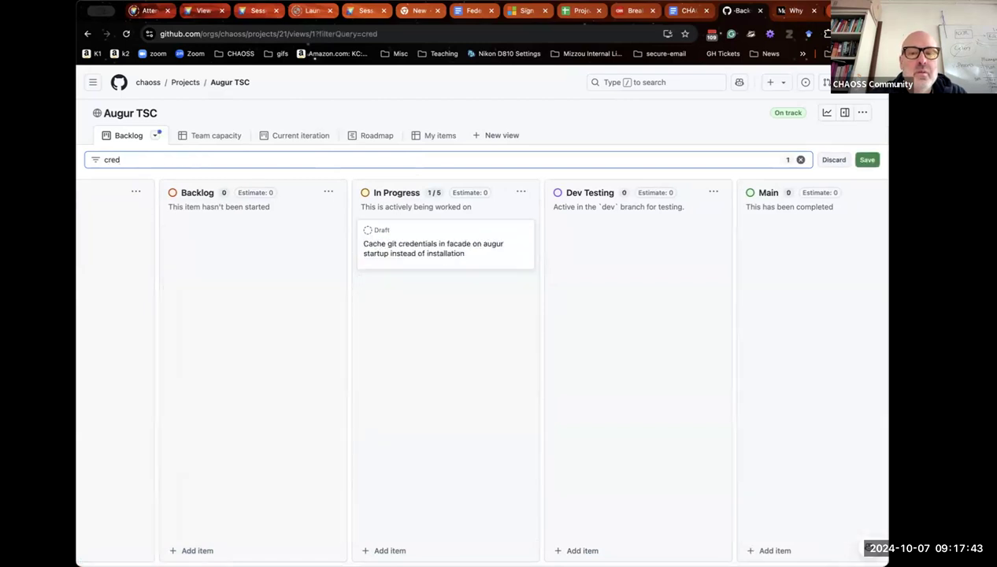
key("BackSpace")
key("BackSpace")
key("BackSpace")
key("BackSpace")
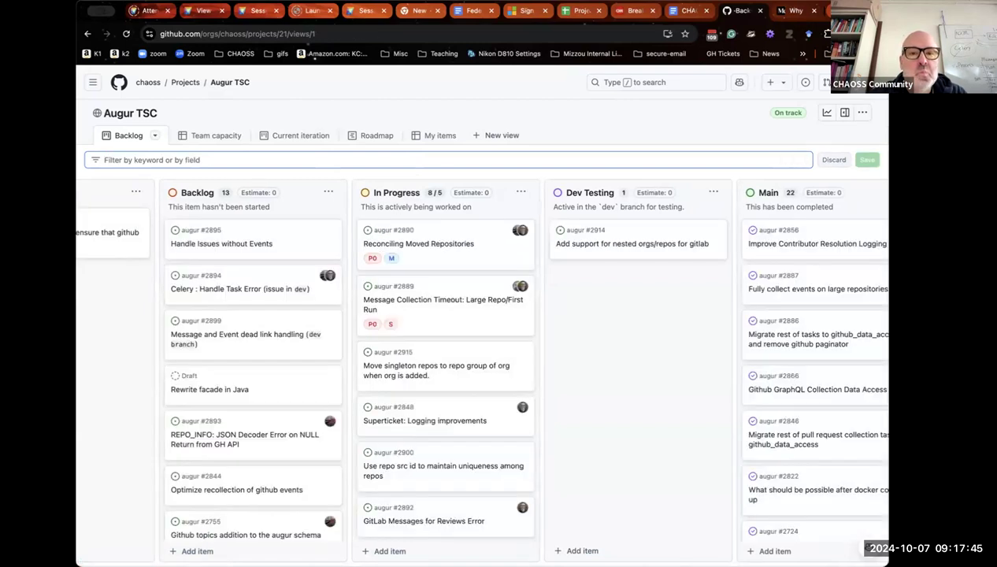
Look through the Backlog column and move the "Rewrite facade in Java" draft from Backlog to the end of Icebox.
scroll(396, 401, "down", 2)
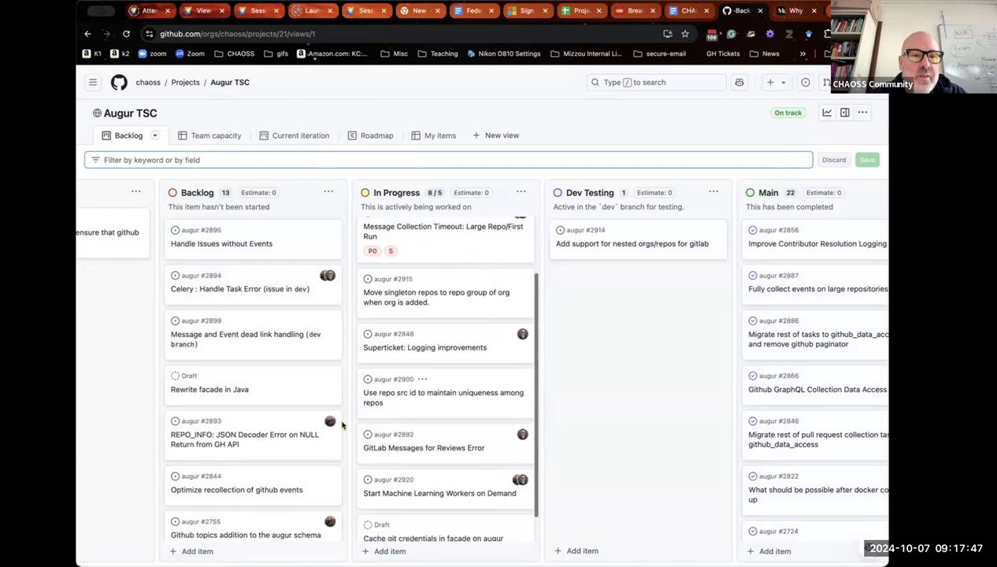
scroll(339, 421, "down", 5)
scroll(343, 425, "down", 3)
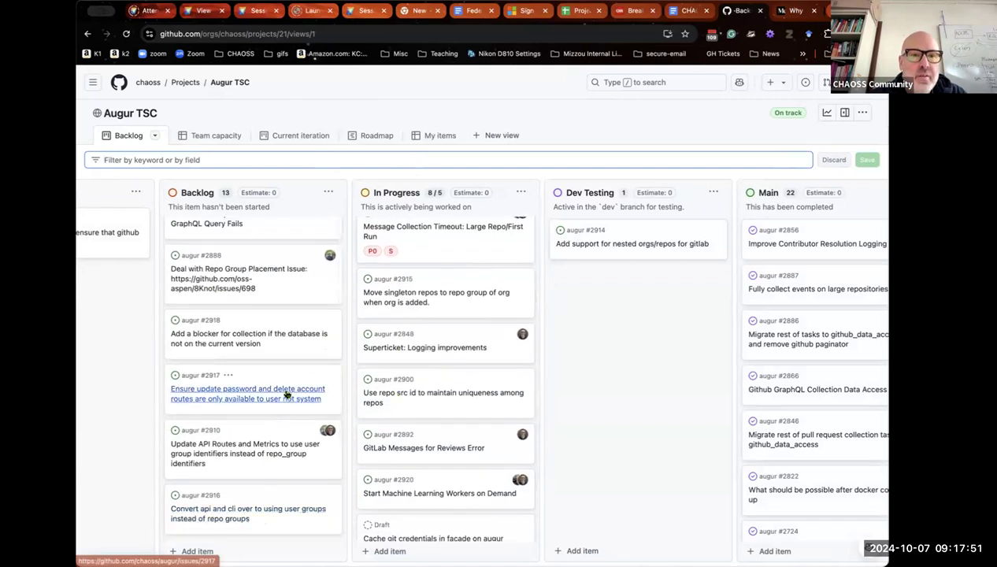
scroll(286, 394, "up", 3)
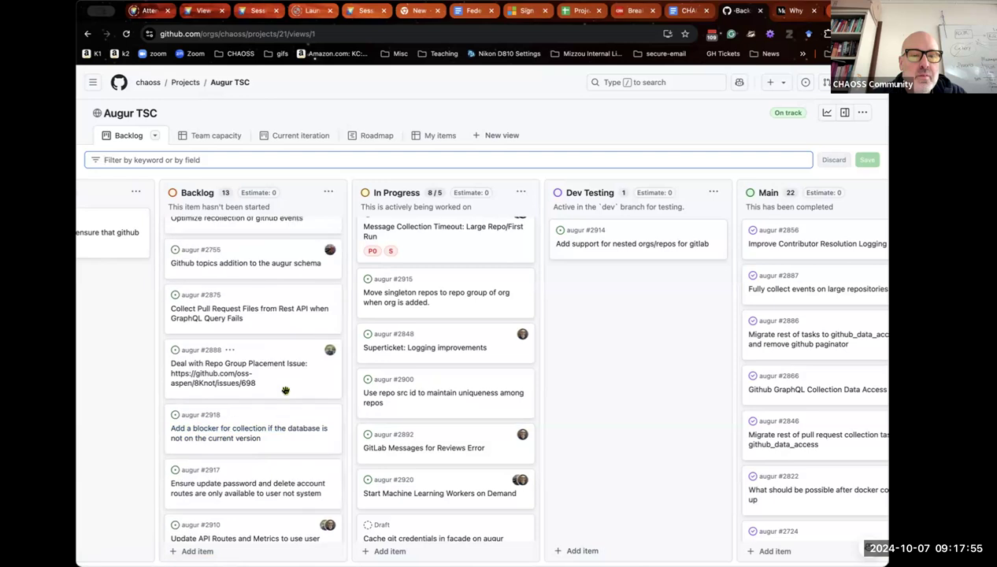
scroll(286, 391, "up", 1)
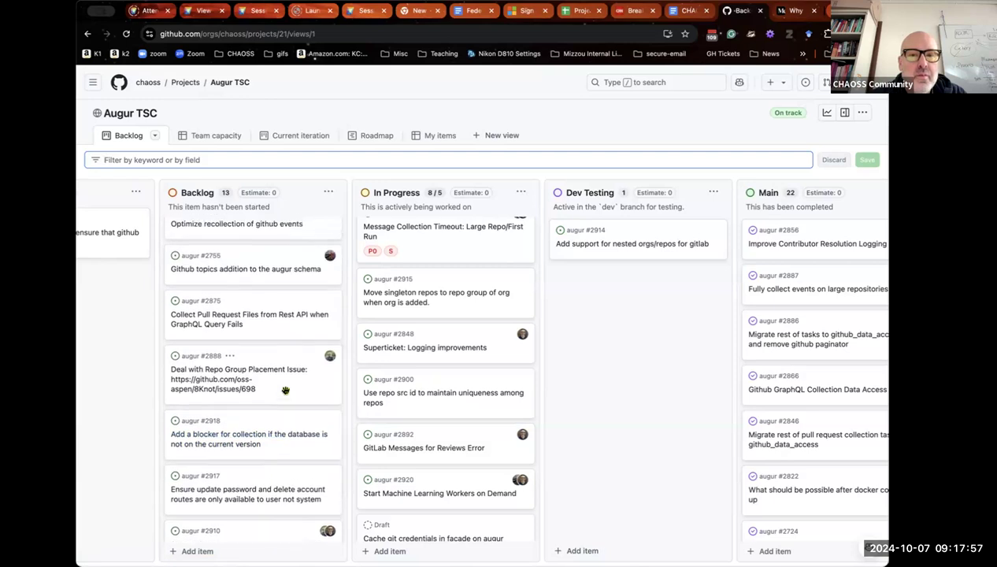
scroll(286, 391, "up", 2)
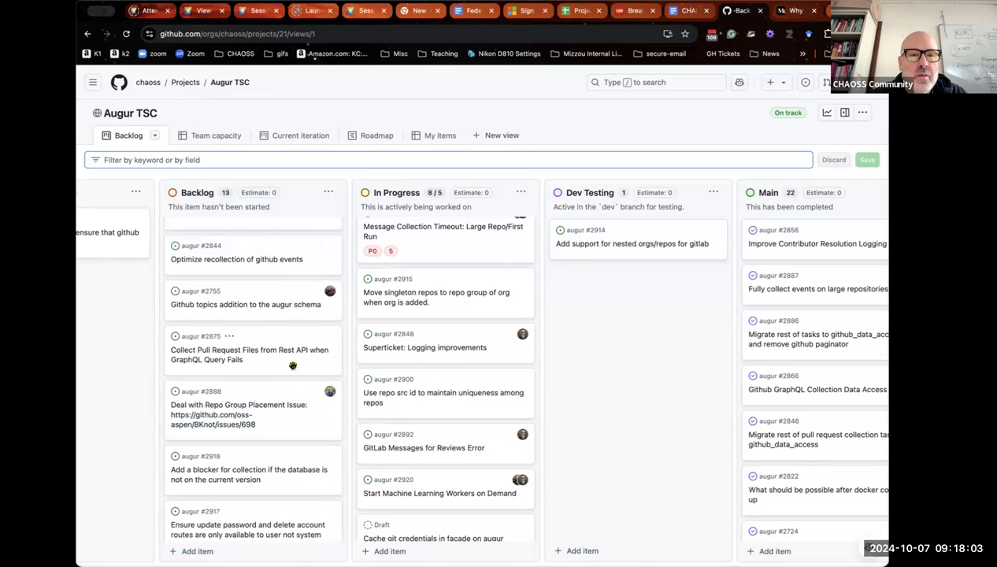
scroll(292, 365, "up", 3)
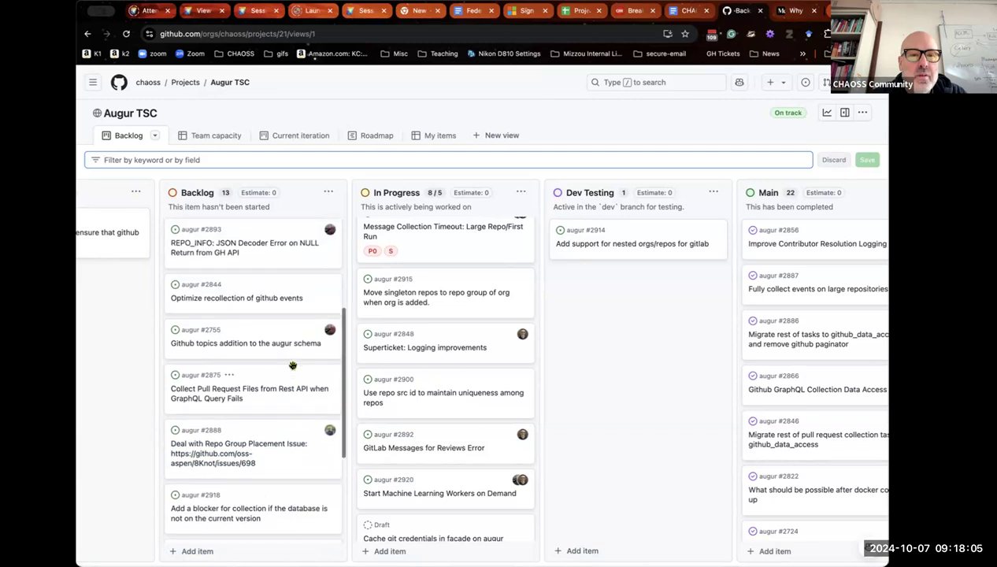
scroll(293, 365, "up", 2)
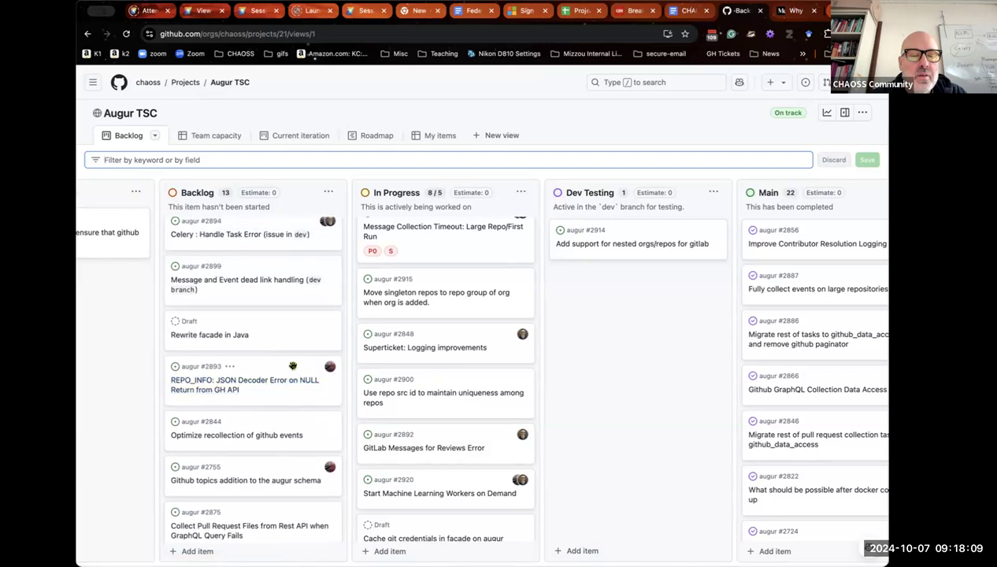
scroll(293, 364, "up", 1)
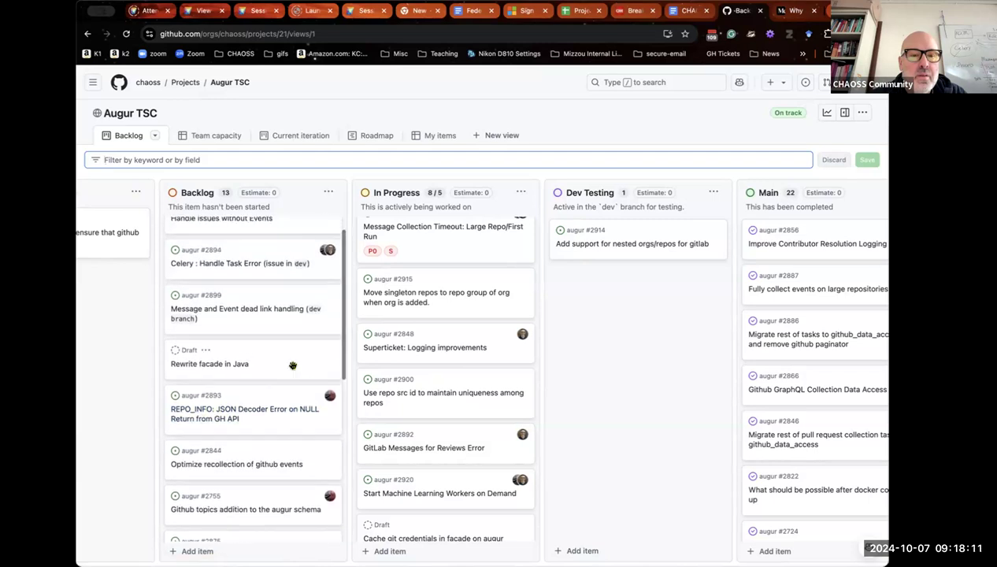
scroll(293, 366, "up", 1)
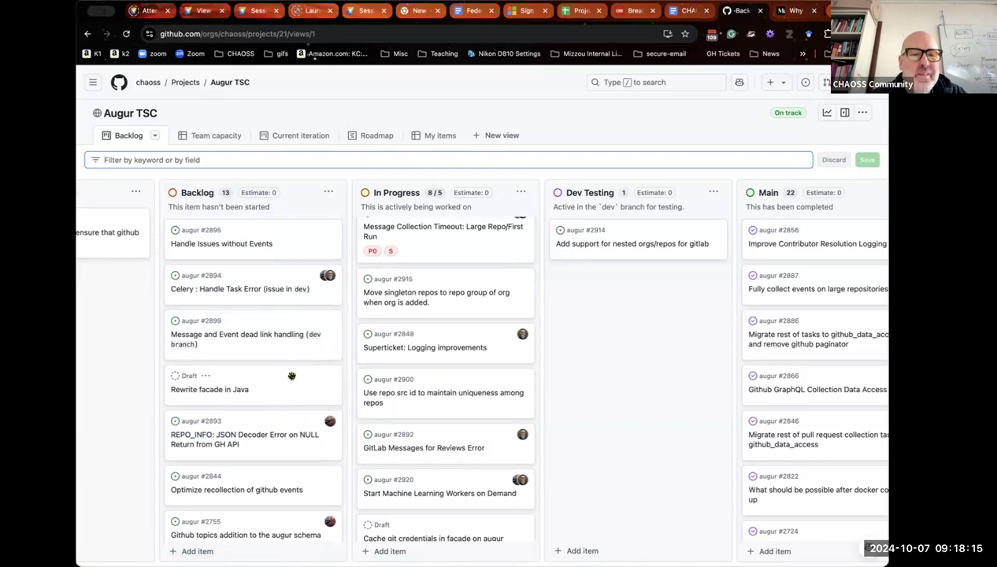
left_click_drag(286, 378, 173, 372)
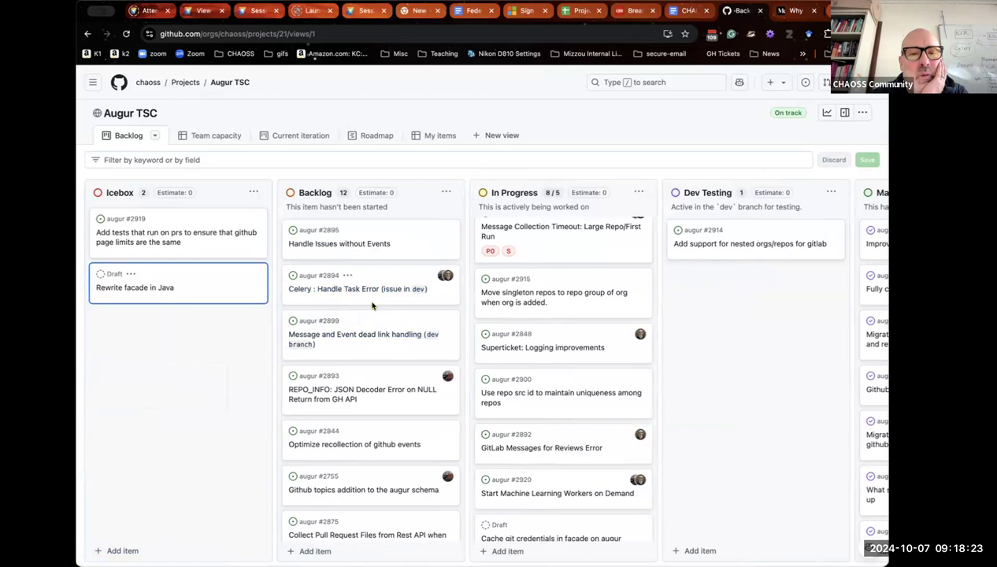
Examine the Backlog, In Progress and Dev Testing cards, and check the Oct 7 agenda in the CHAOSS Augur Minutes before returning to the board.
scroll(376, 336, "down", 1)
scroll(375, 336, "down", 2)
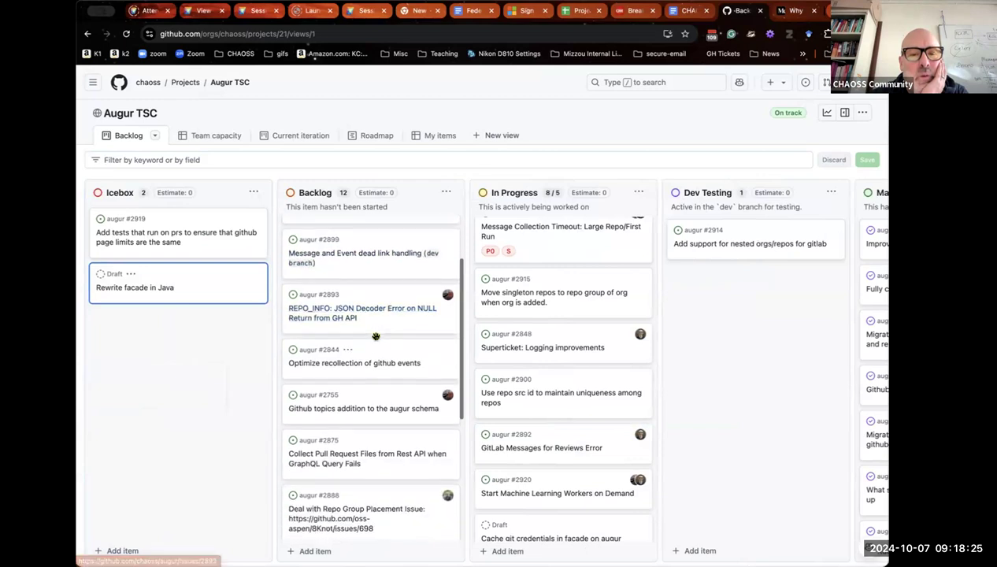
scroll(376, 337, "right", 5)
scroll(376, 340, "up", 2)
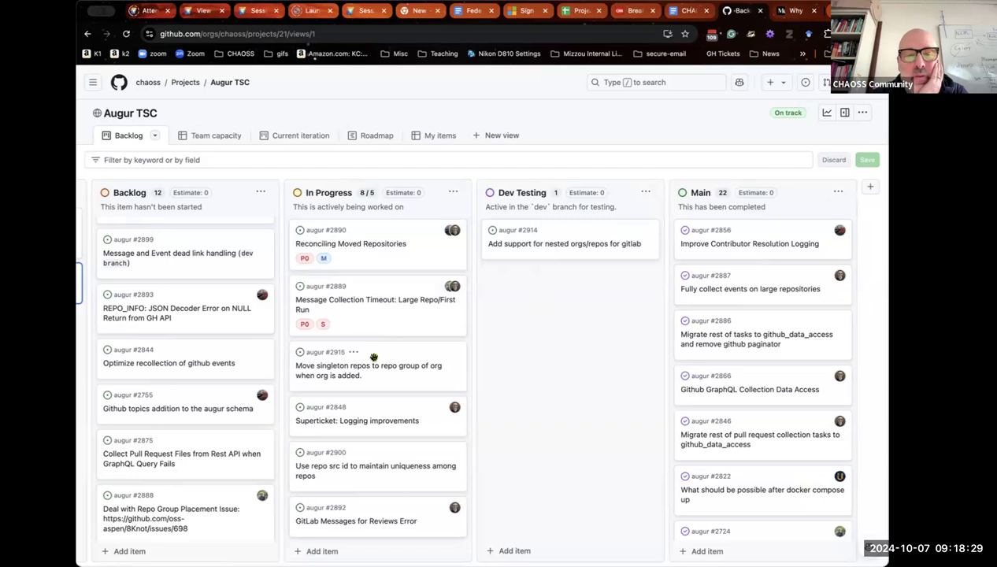
scroll(372, 359, "down", 3)
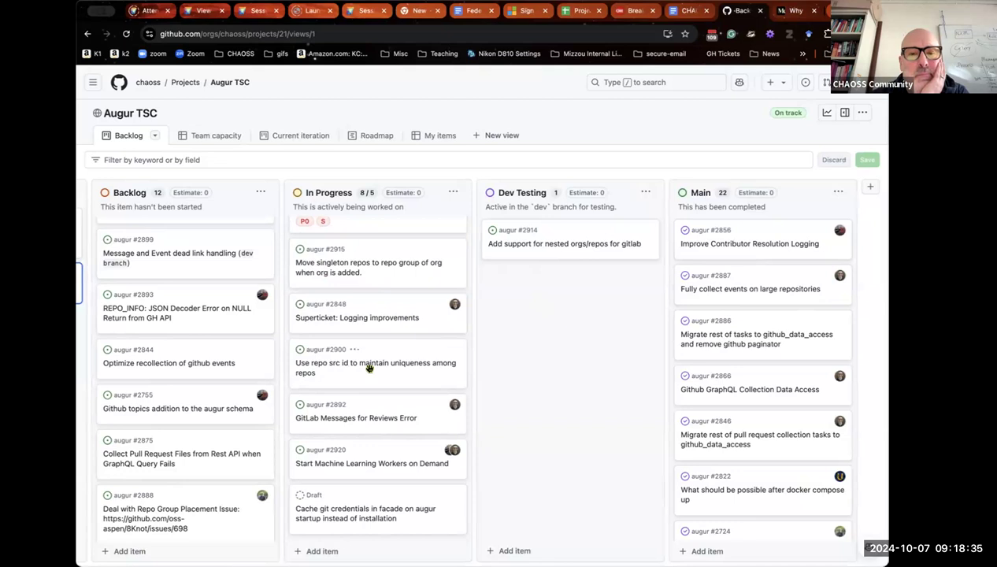
scroll(369, 368, "up", 3)
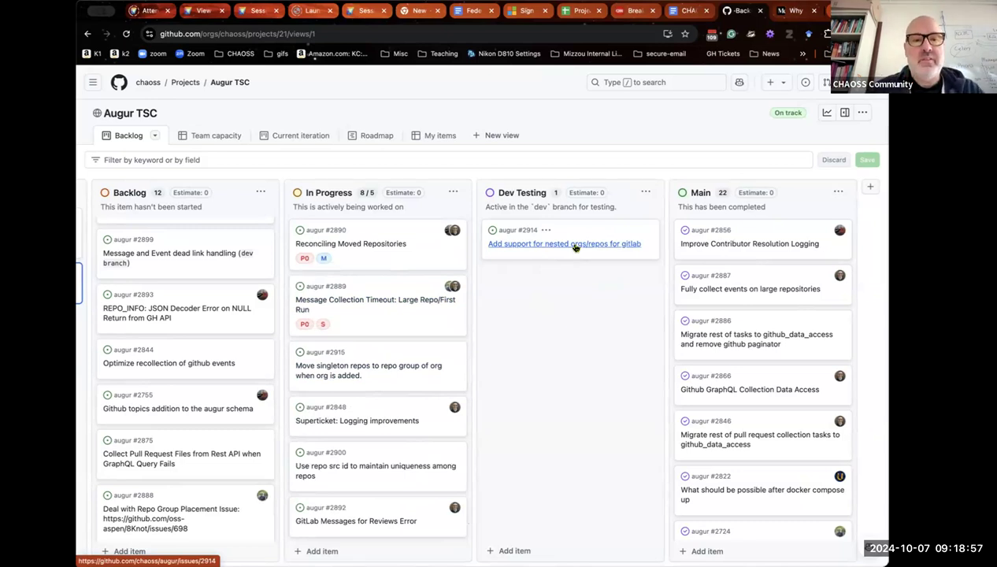
left_click(685, 10)
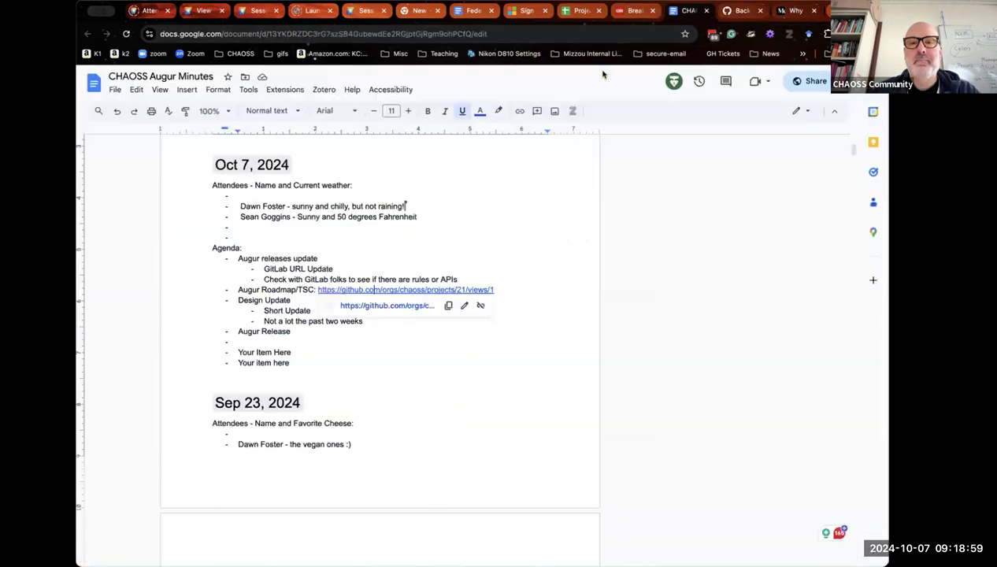
left_click(731, 11)
scroll(584, 259, "right", 3)
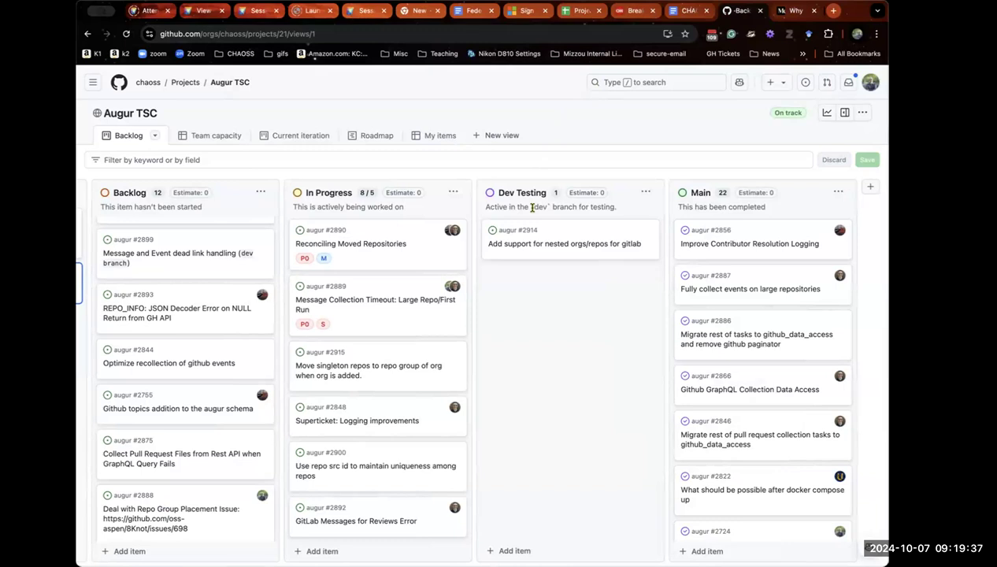
Filter the board by "doc" to look for documentation cards, and clear the filter again.
left_click(393, 158)
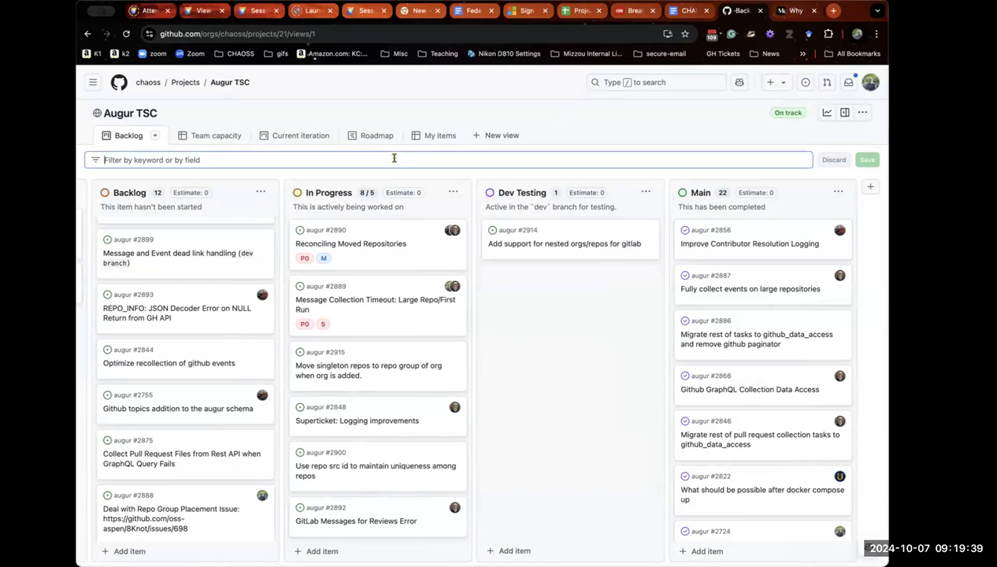
type("oc")
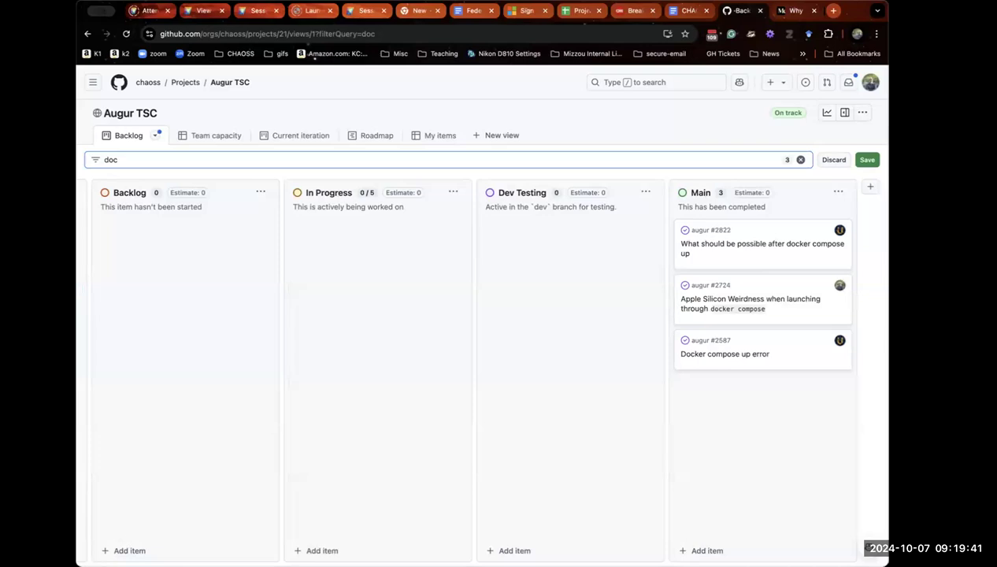
key("BackSpace")
key("BackSpace")
key("BackSpace")
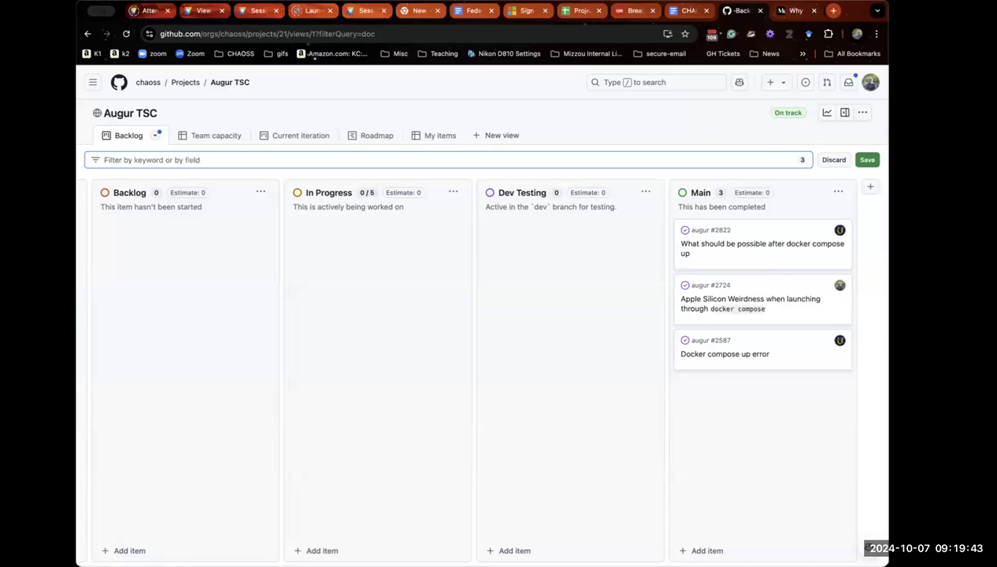
Move "Github topics addition to the augur schema" from Backlog to In Progress, directly after "Superticket: Logging improvements".
scroll(214, 347, "down", 1)
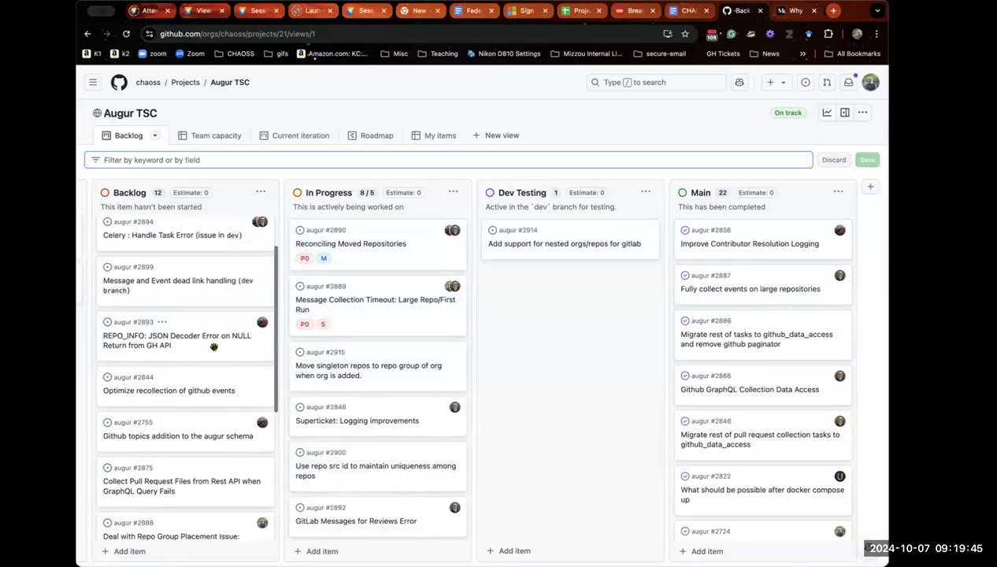
scroll(214, 351, "down", 1)
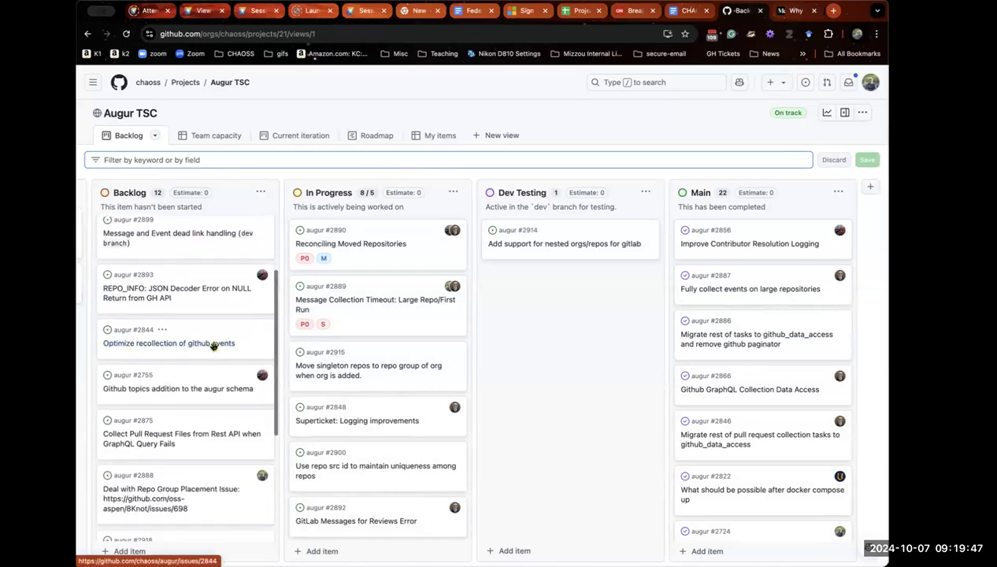
left_click_drag(214, 370, 370, 445)
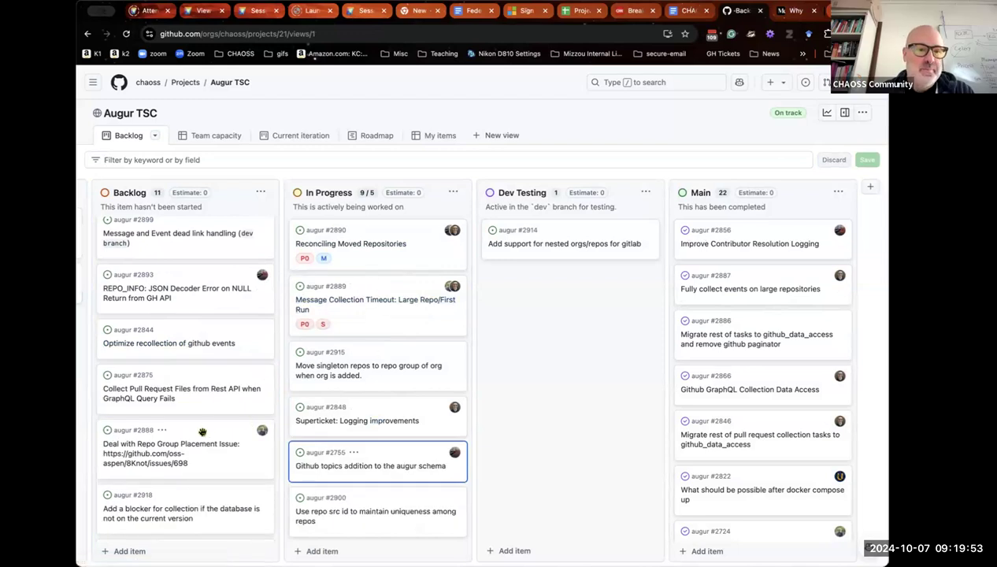
Add a draft card titled "Full Schema Documentation" at the end of the In Progress column.
scroll(202, 431, "down", 2)
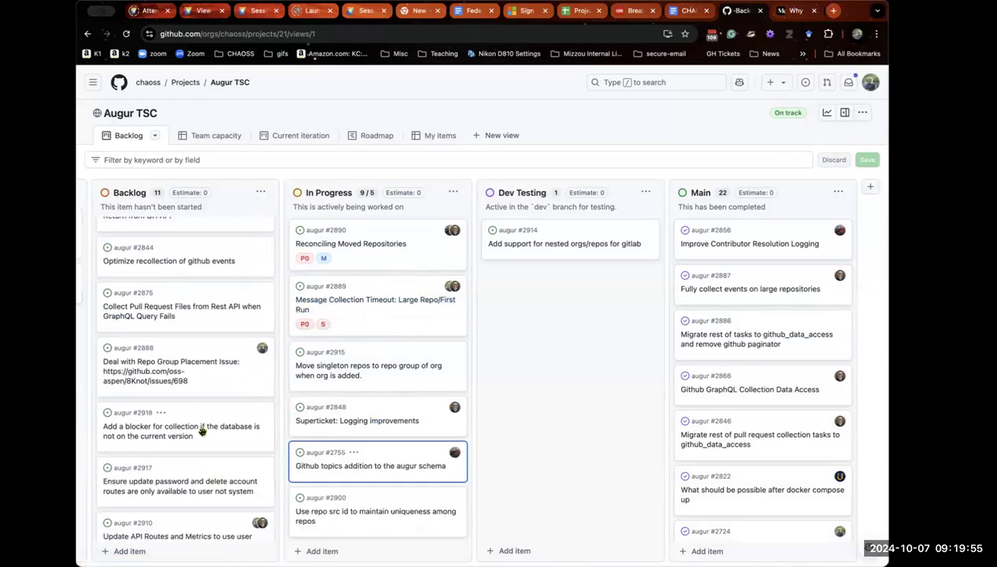
scroll(203, 431, "down", 2)
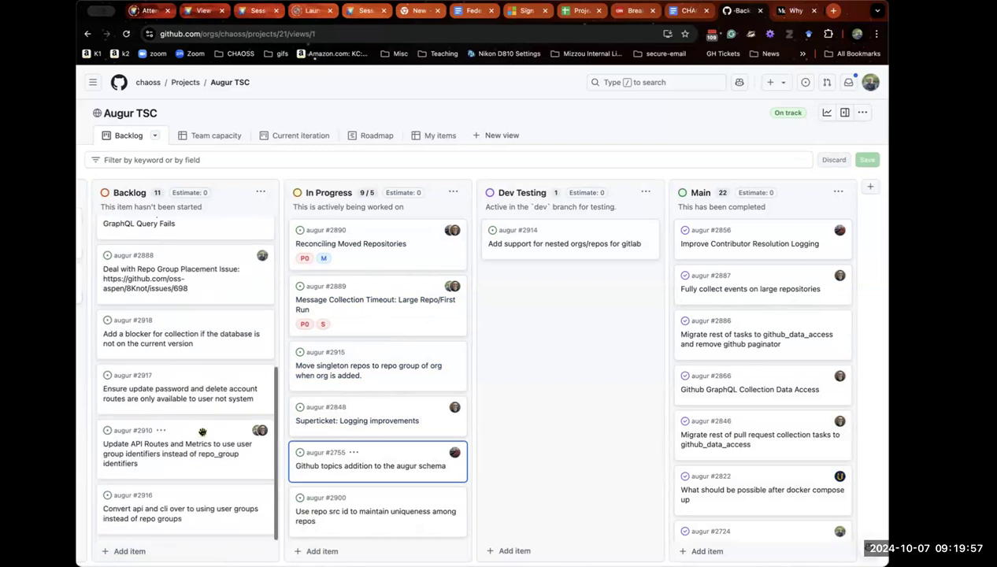
scroll(203, 431, "up", 6)
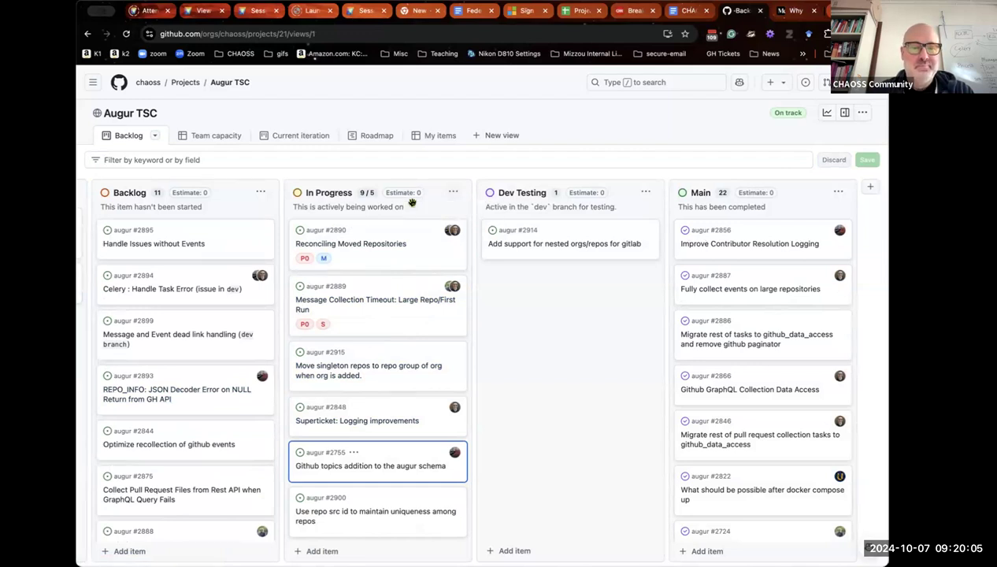
left_click(319, 551)
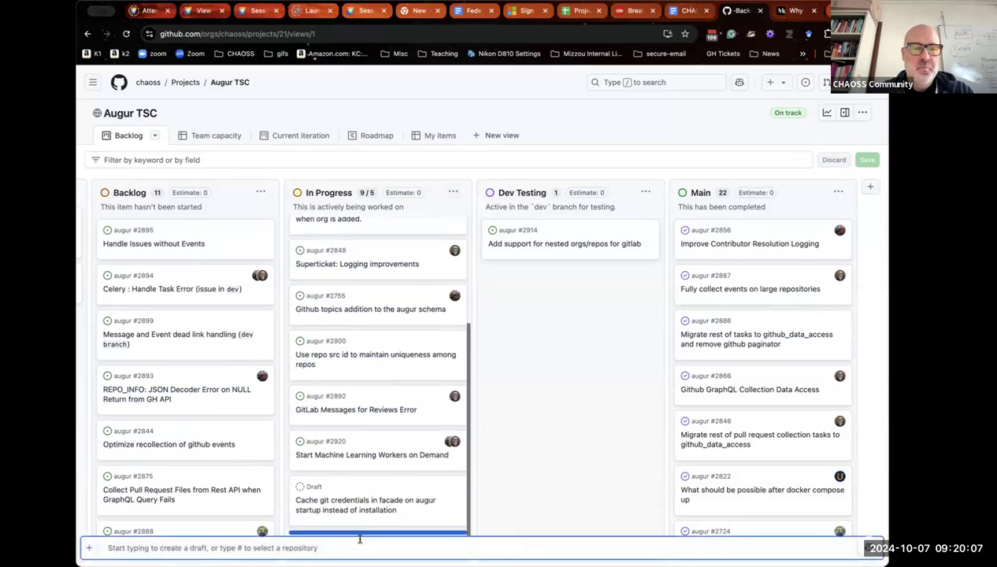
type("Full Sc")
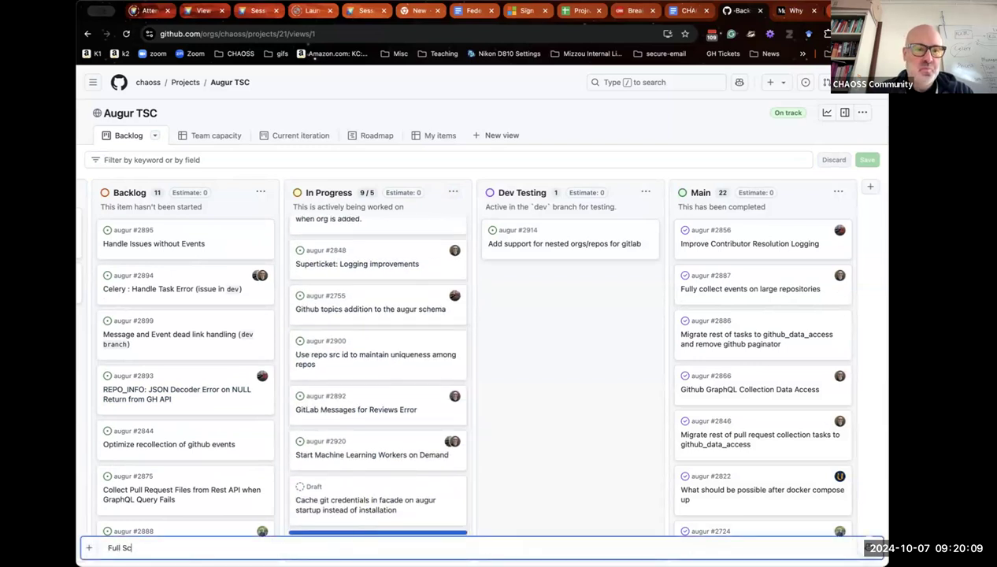
type("hema Documentation")
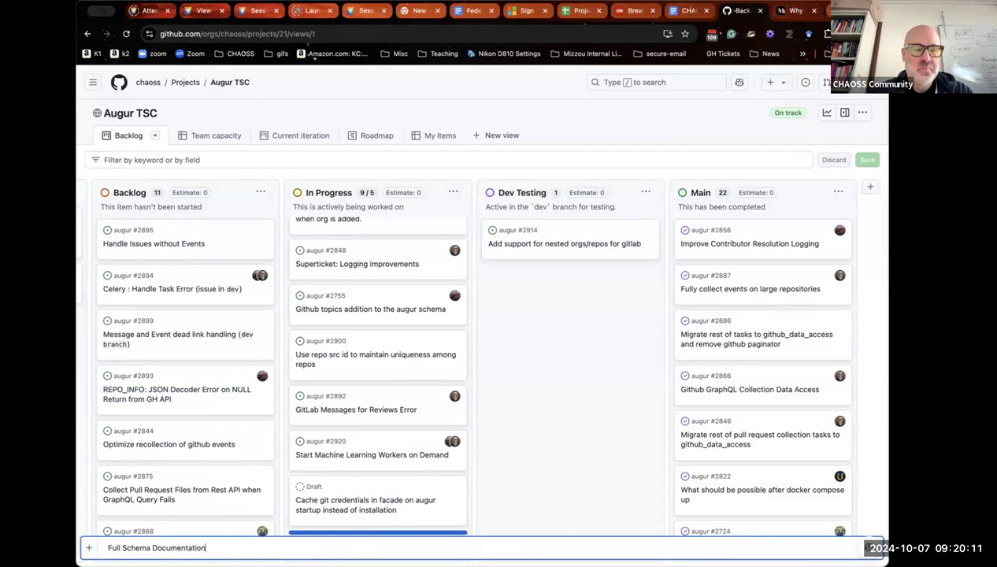
key("Return")
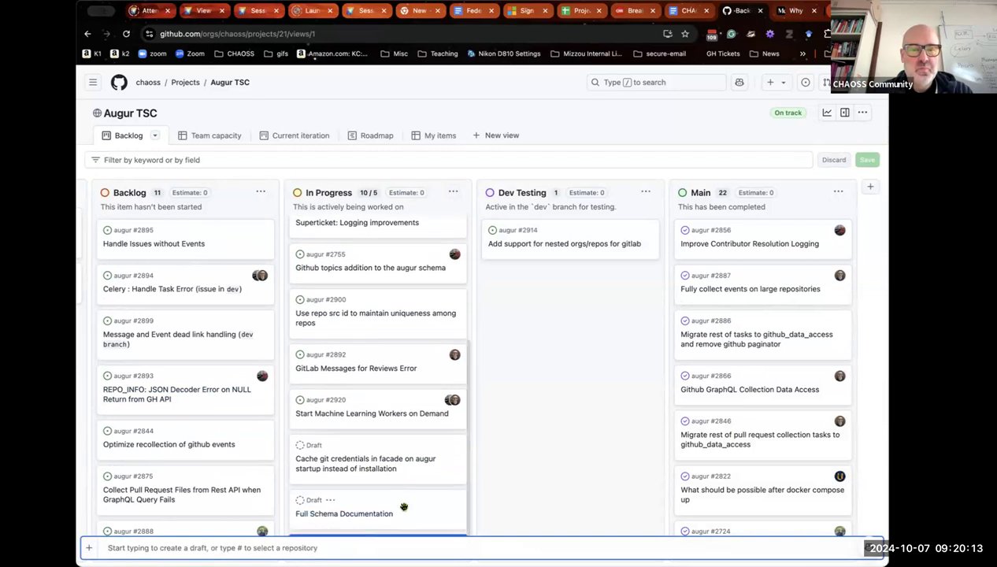
key("Escape")
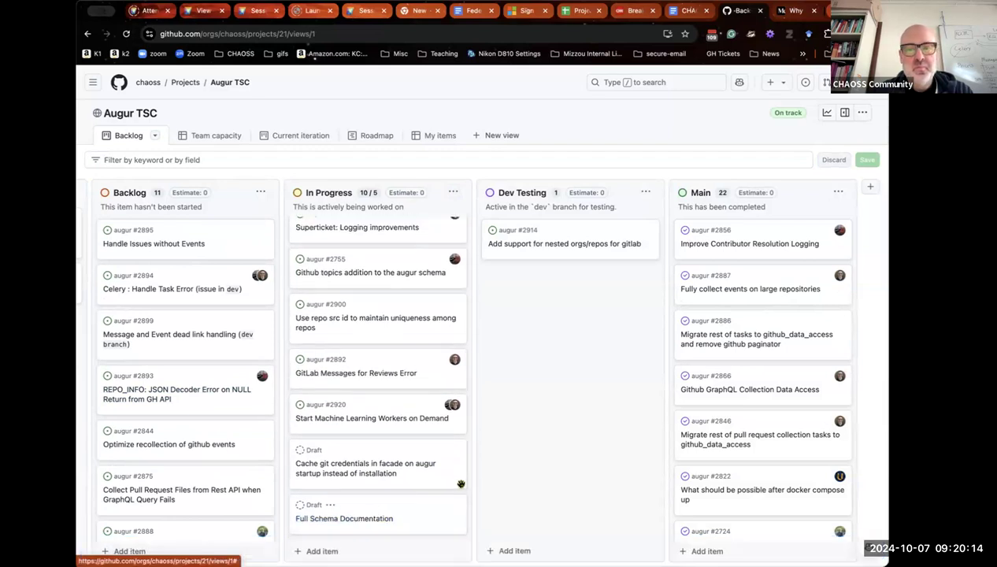
Convert the "Full Schema Documentation" draft to an issue in the chaoss/augur repository and return to the board.
left_click(365, 519)
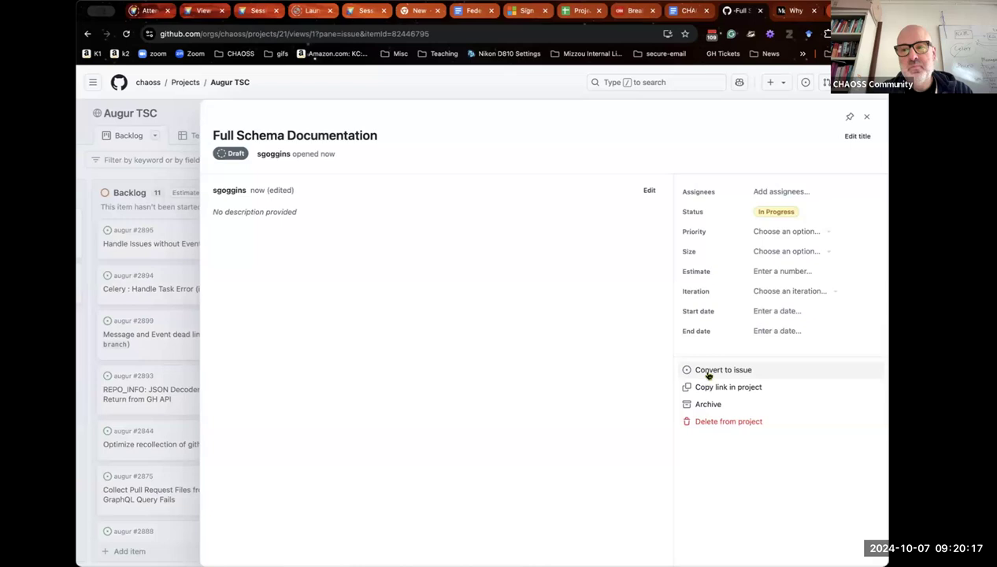
left_click(709, 373)
left_click(709, 436)
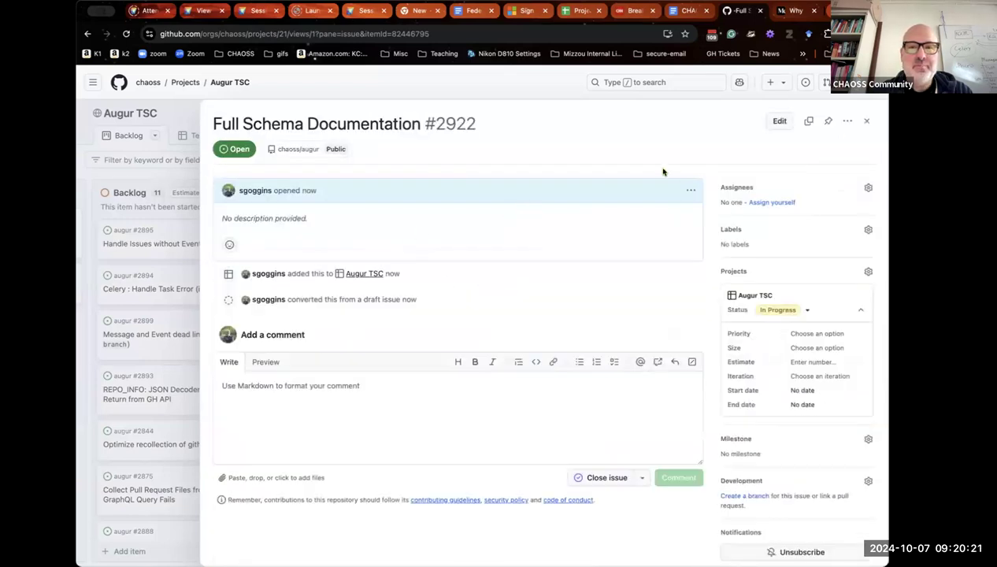
left_click(426, 389)
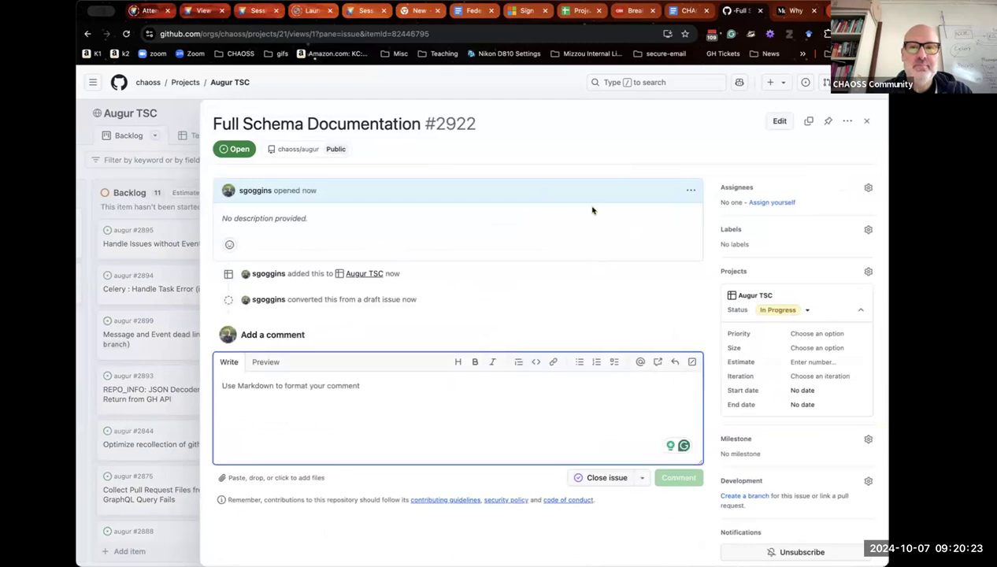
left_click(180, 296)
Move "Full Schema Documentation" up the In Progress column, directly after "Message Collection Timeout: Large Repo/First Run".
left_click_drag(394, 508, 394, 261)
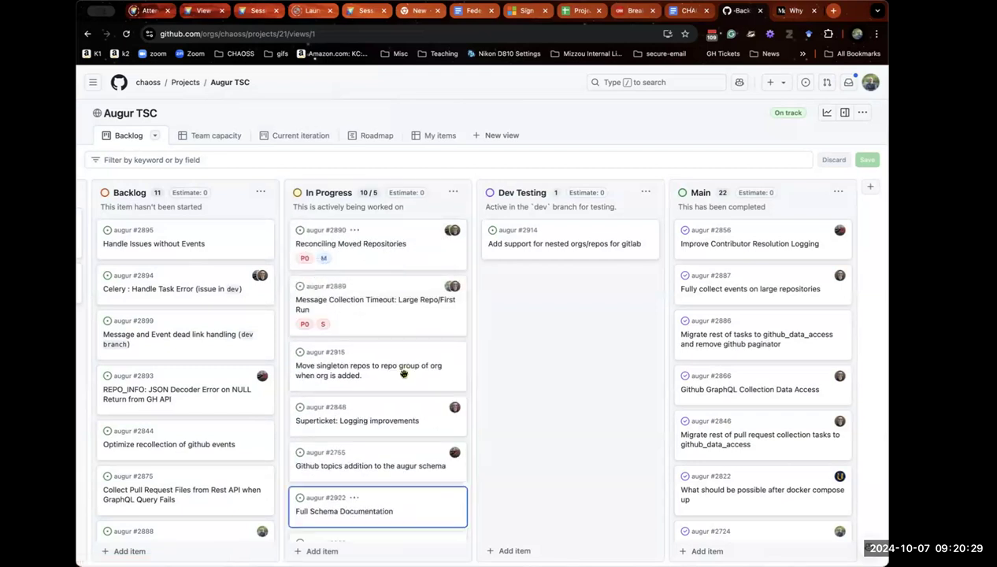
left_click_drag(424, 496, 418, 262)
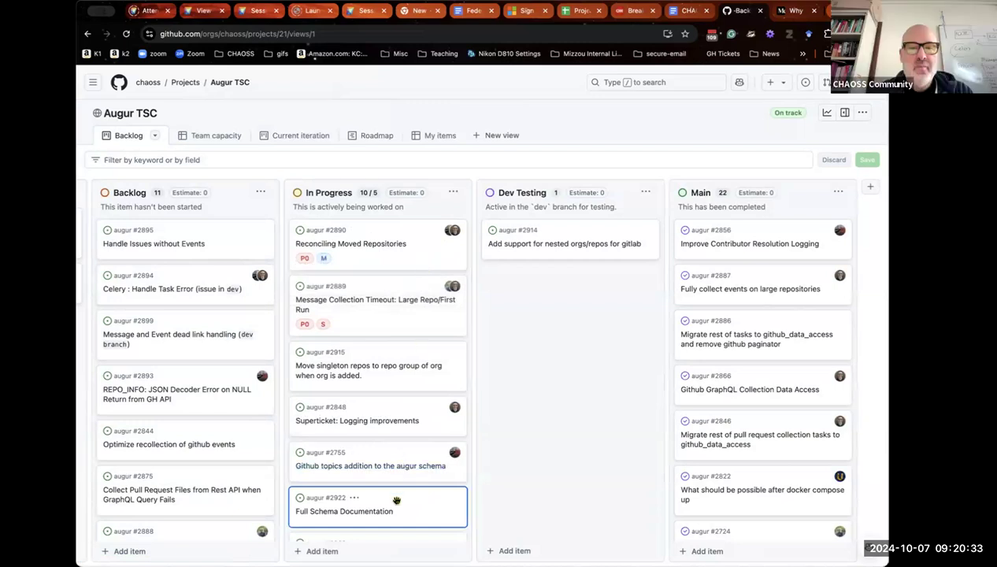
left_click_drag(396, 501, 401, 311)
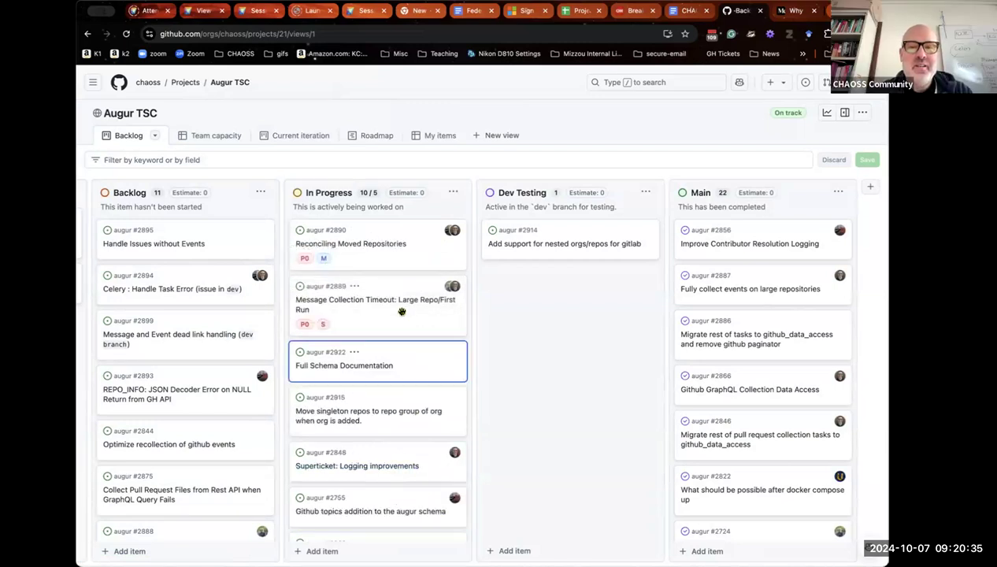
Open the "Full Schema Documentation" issue and assign it to yourself.
left_click(355, 353)
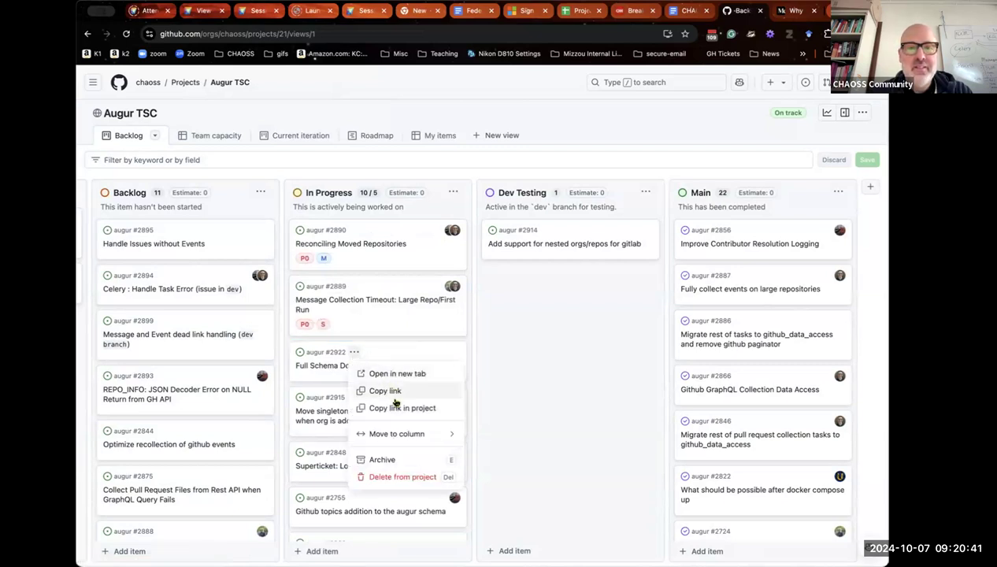
left_click(336, 367)
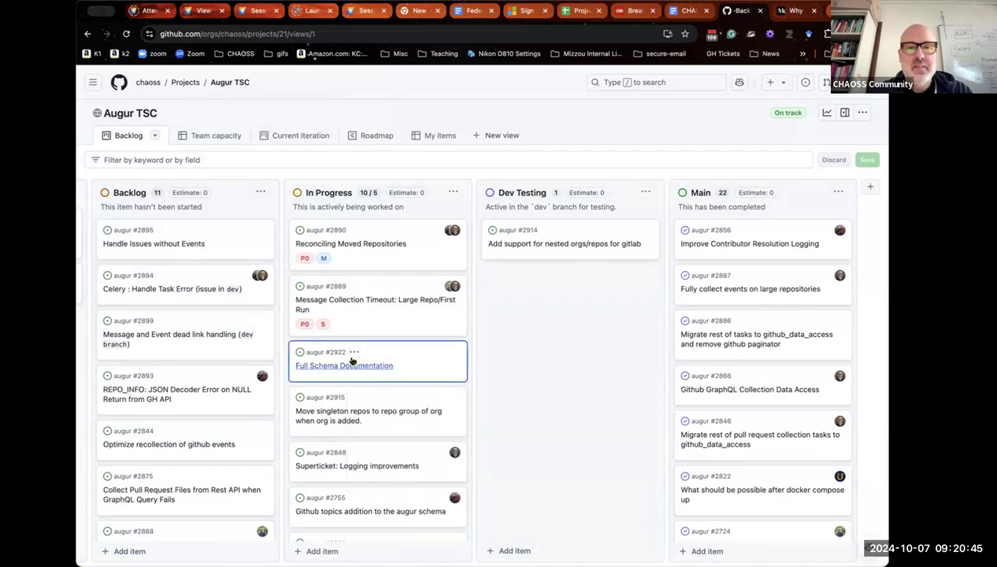
left_click(380, 362)
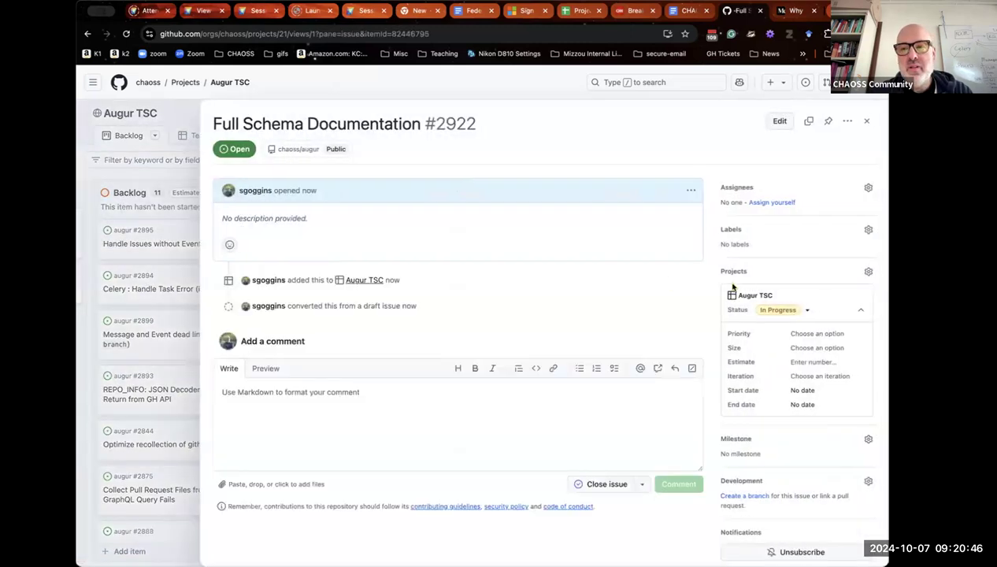
left_click(770, 202)
Apply the "documentation" label to the "Full Schema Documentation" issue and return to the board.
left_click(735, 230)
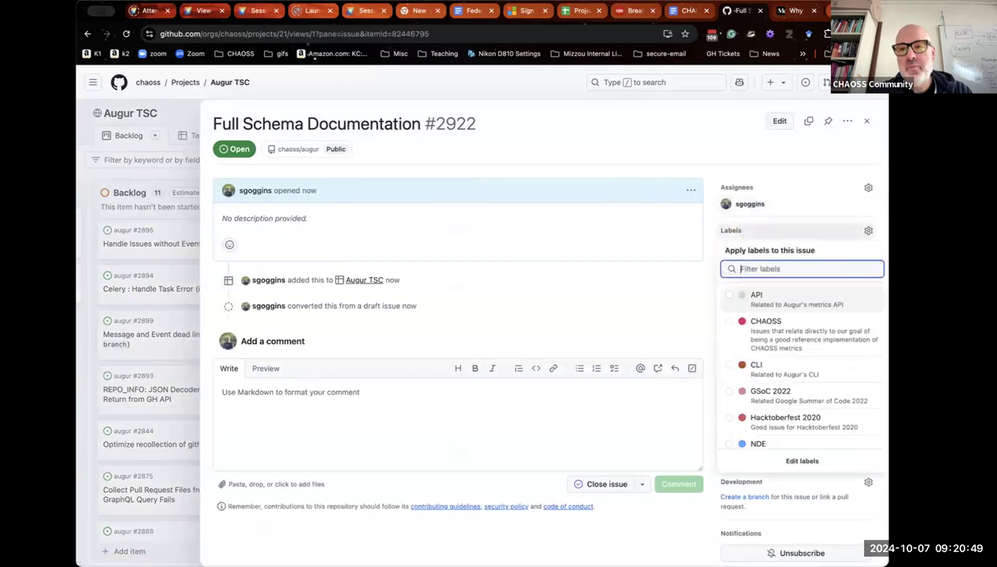
type("d")
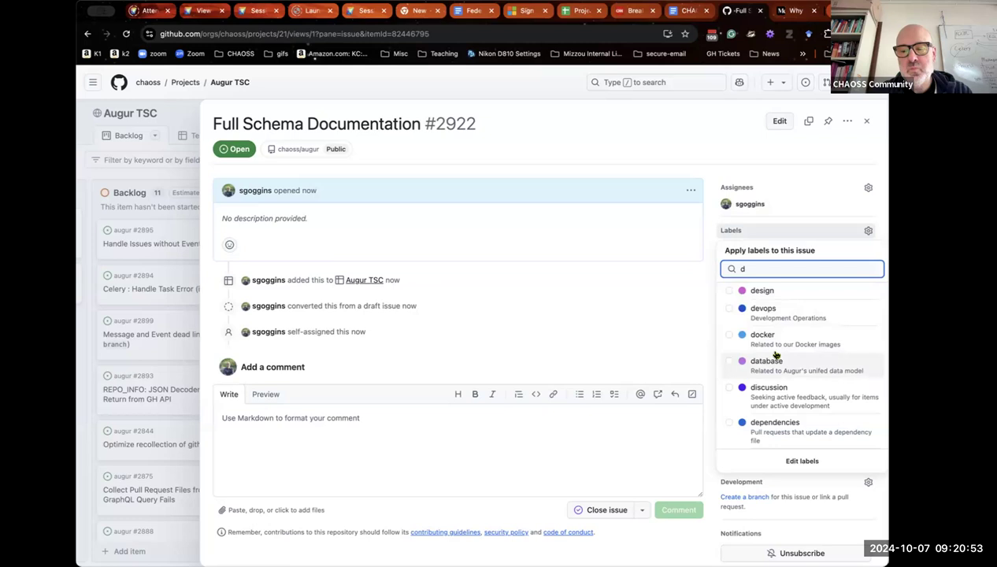
type("o")
left_click(788, 320)
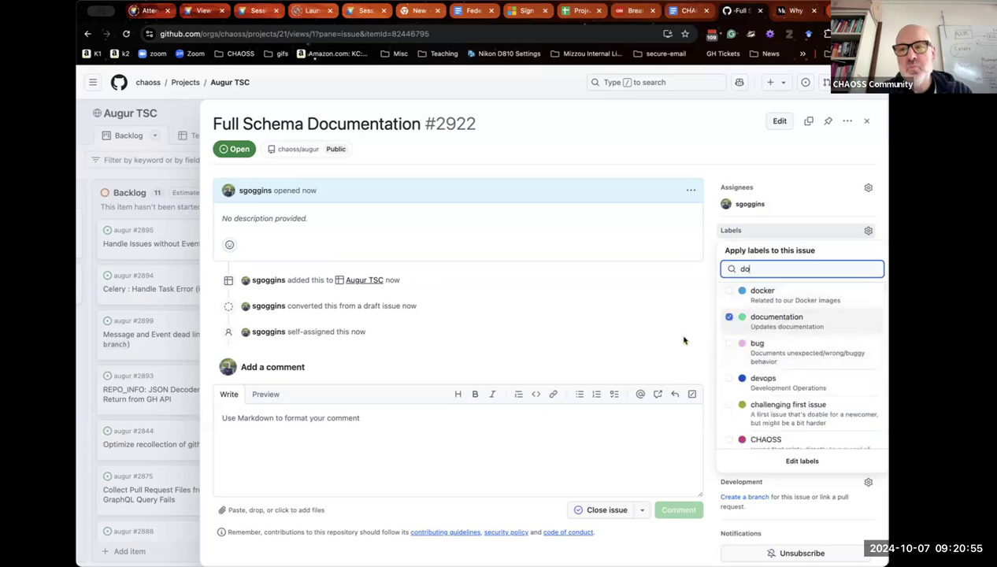
left_click(682, 340)
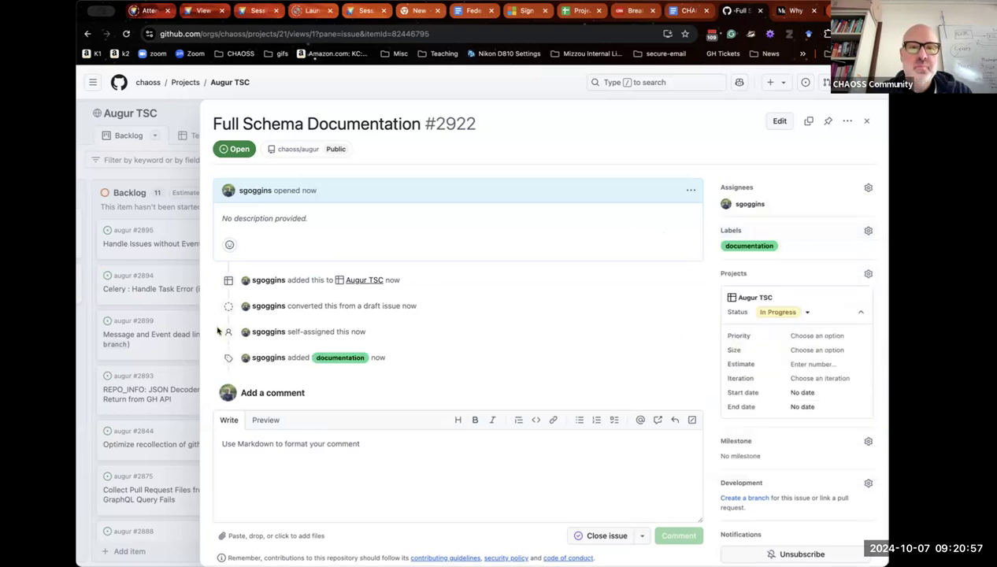
left_click(190, 350)
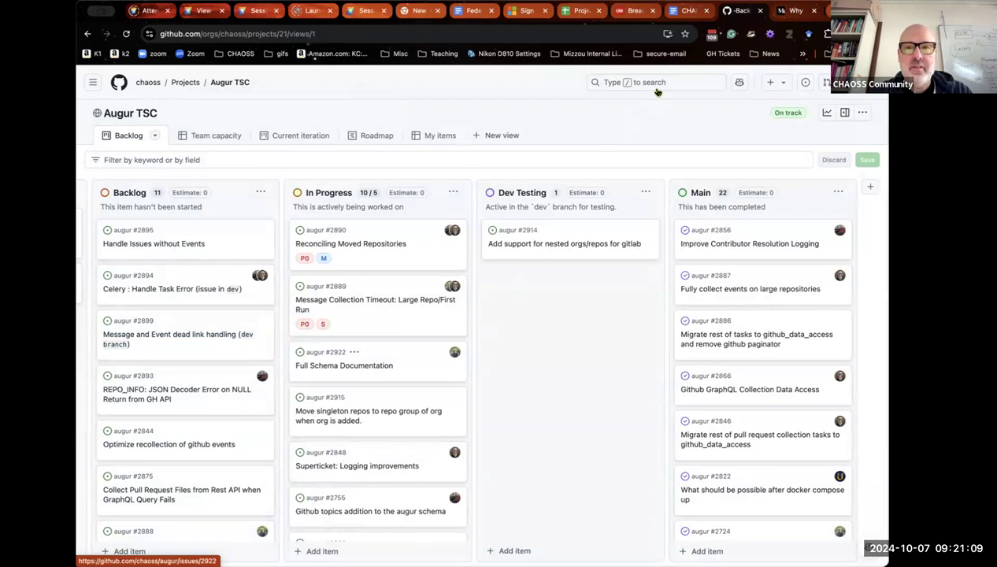
Check the board's Icebox column, and switch to the Oct 7 agenda in the CHAOSS Augur Minutes.
scroll(341, 237, "left", 5)
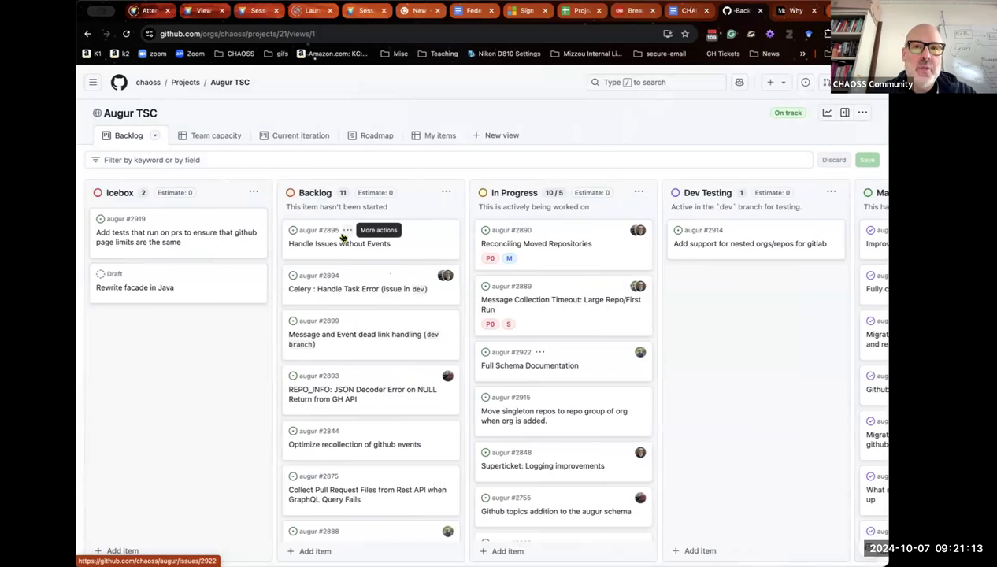
scroll(341, 236, "right", 5)
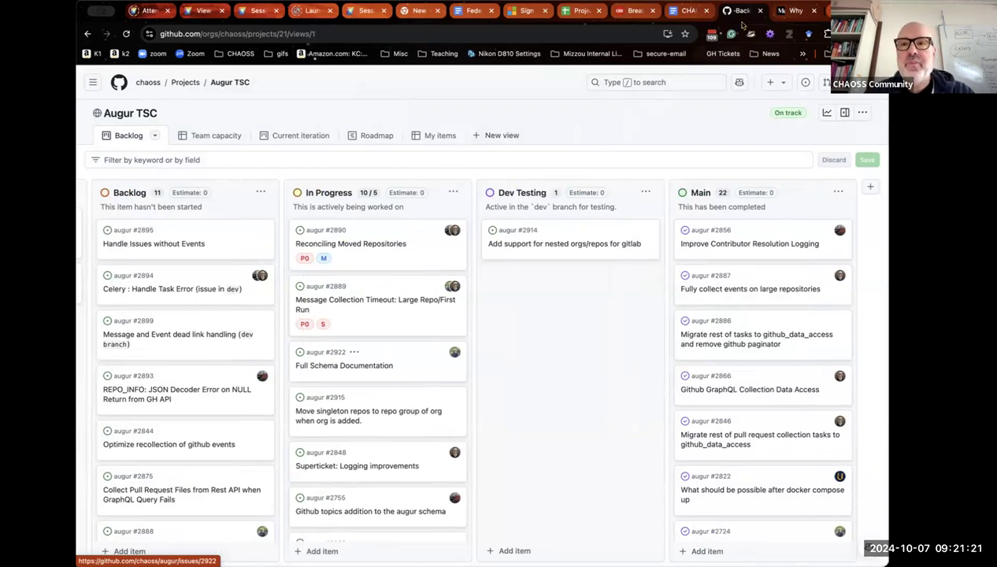
left_click(684, 11)
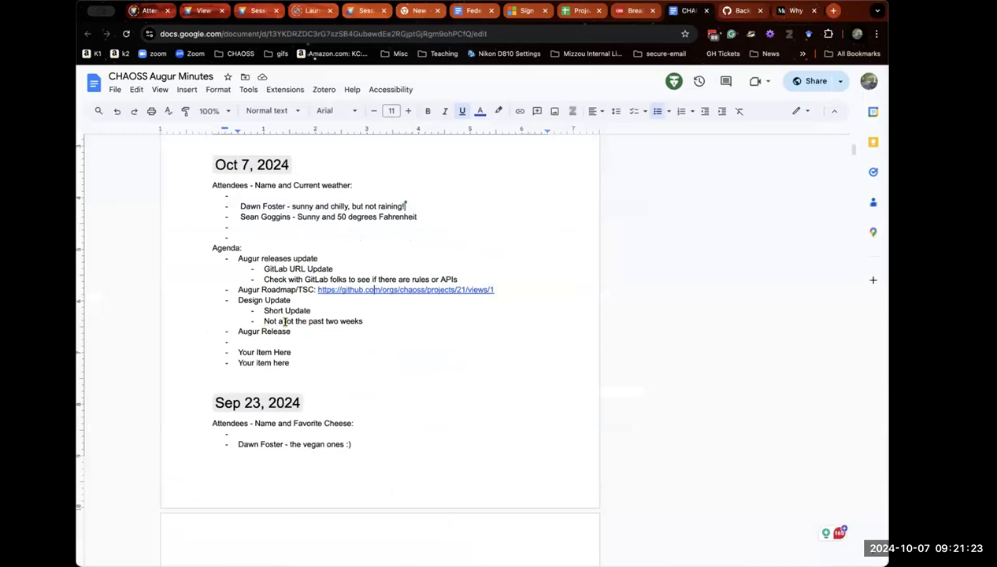